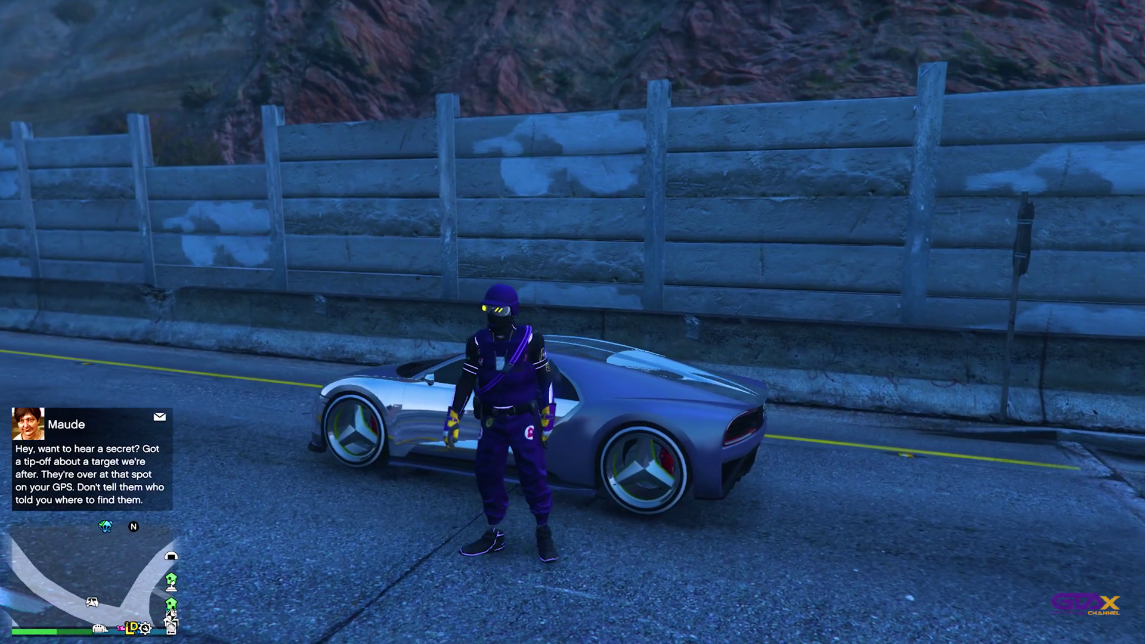
pyautogui.press('f')
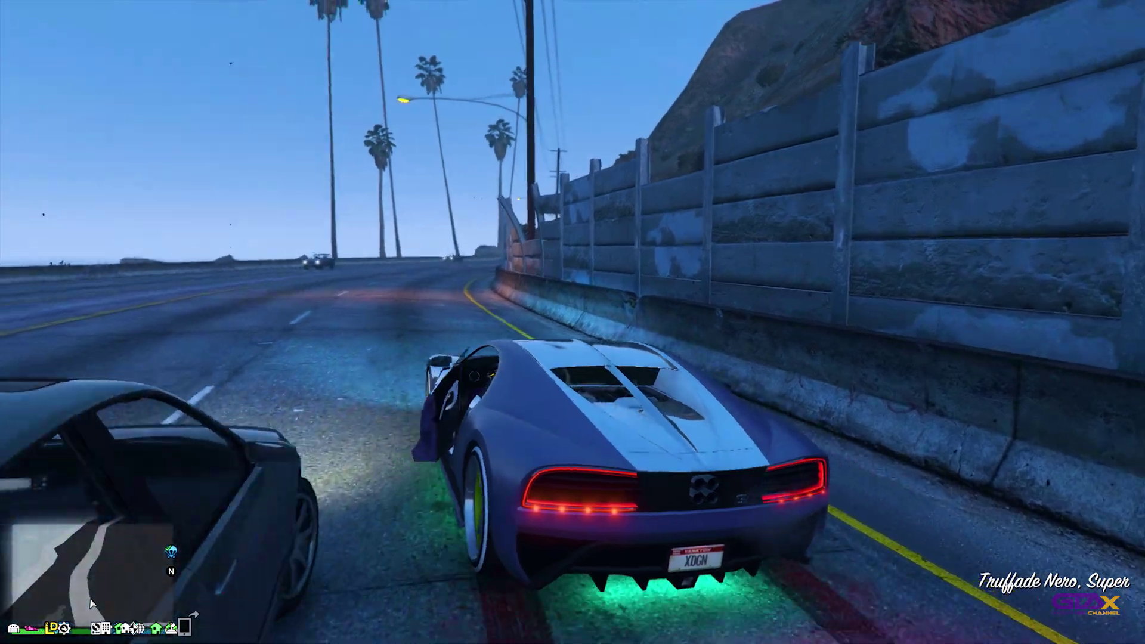
pyautogui.press('w')
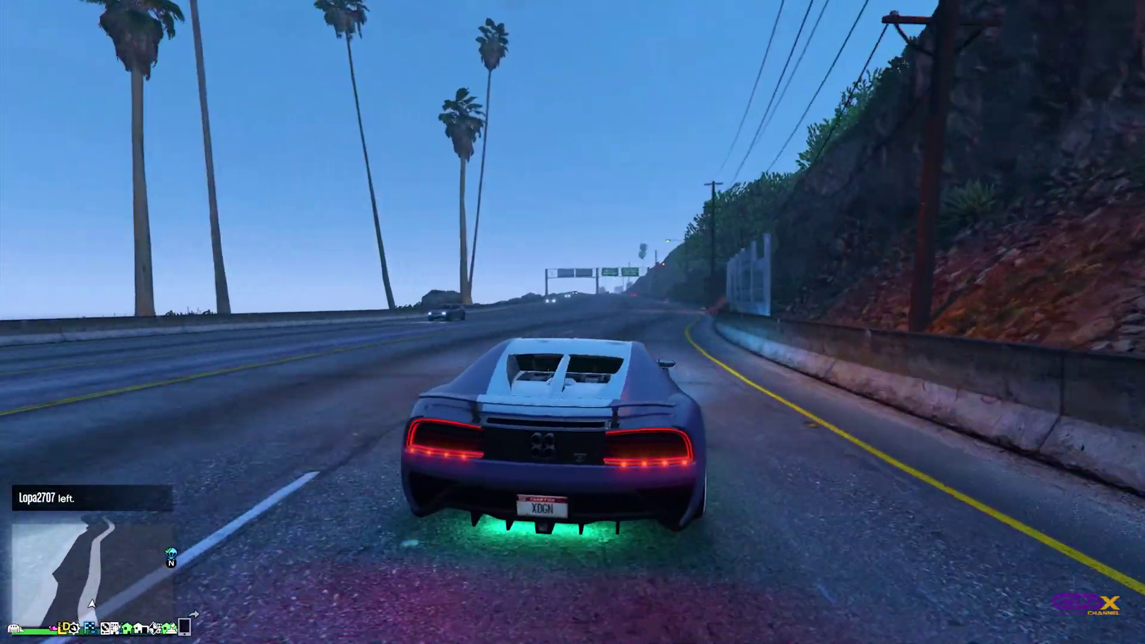
pyautogui.press('r')
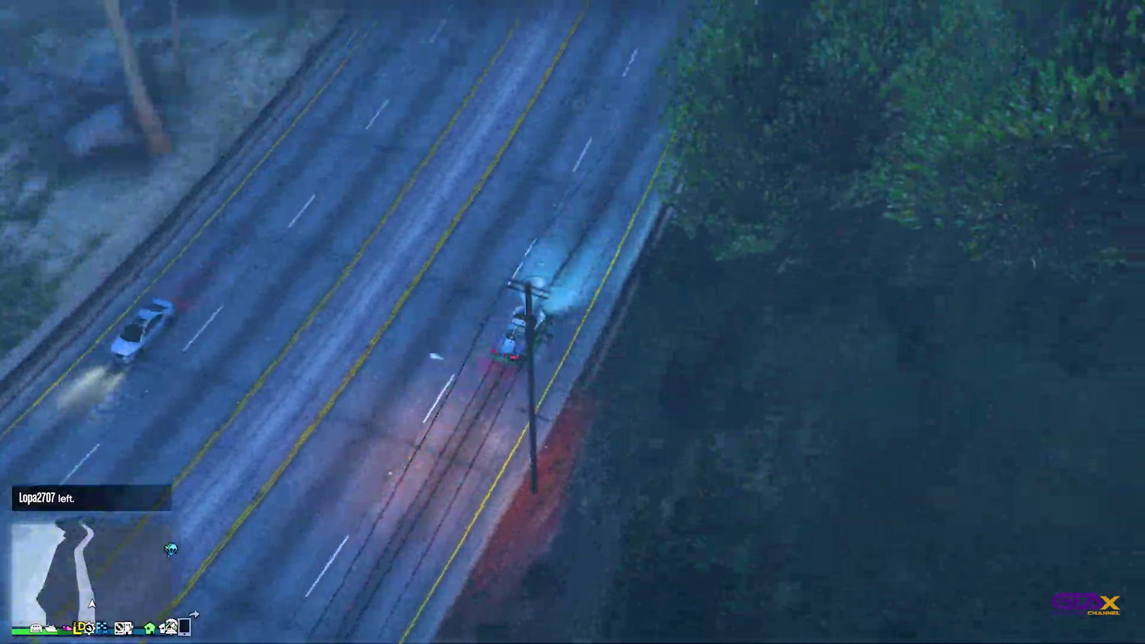
pyautogui.press('r')
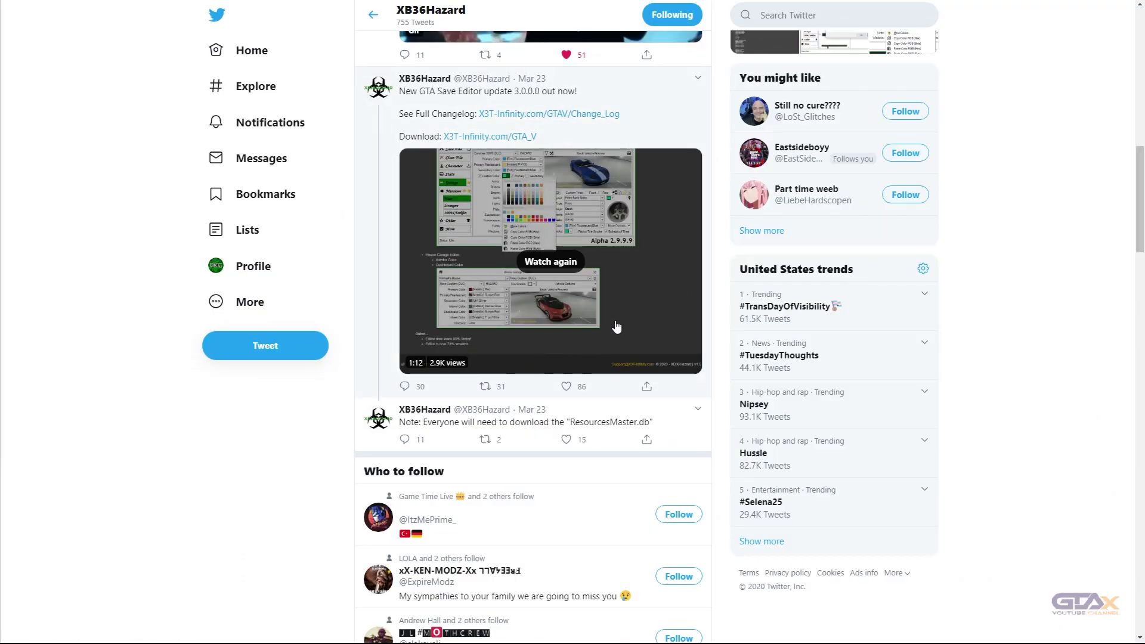
# Step: Look through the XB36Hazard Twitter profile and its recent tweets about the GTA Save Editor update
pyautogui.scroll(6, 615, 325)
pyautogui.scroll(8, 616, 325)
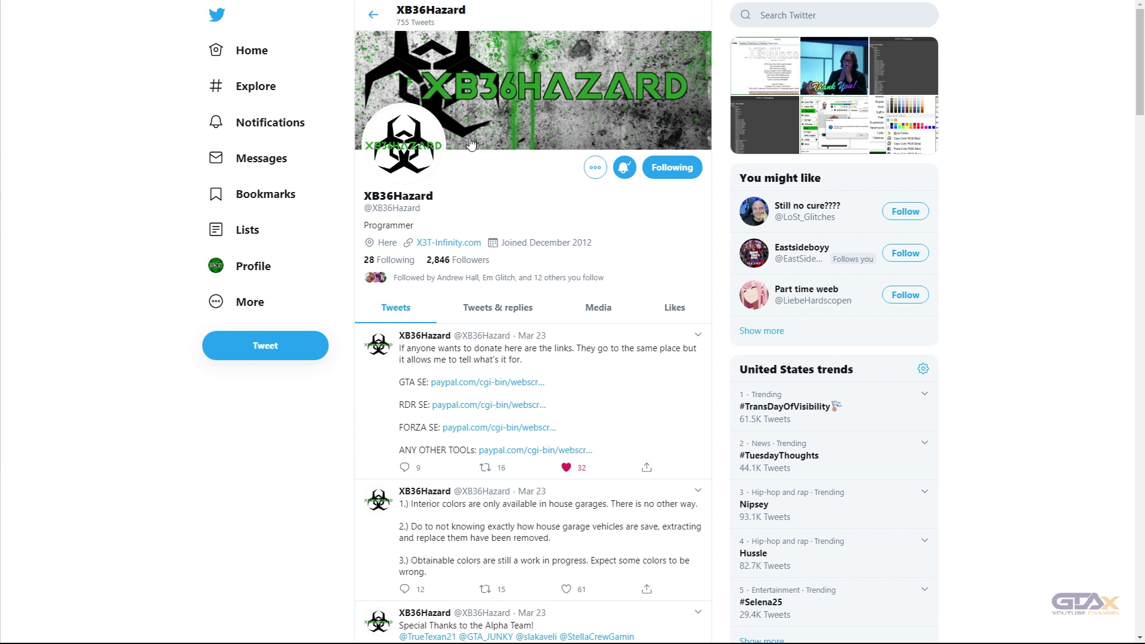
pyautogui.scroll(-2, 569, 205)
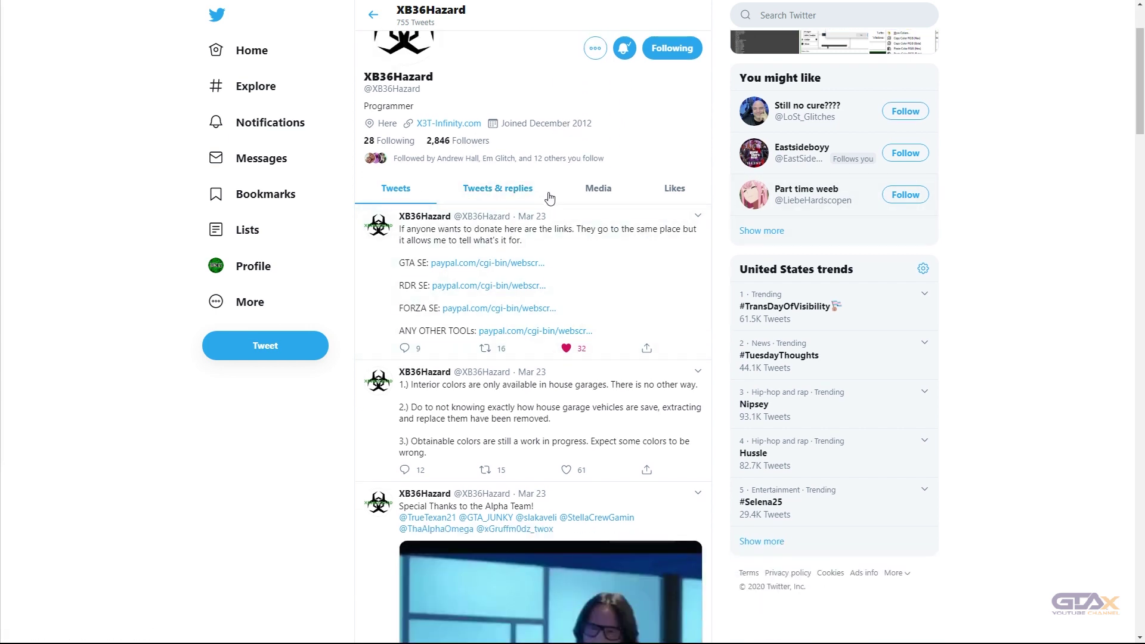
pyautogui.scroll(2, 549, 197)
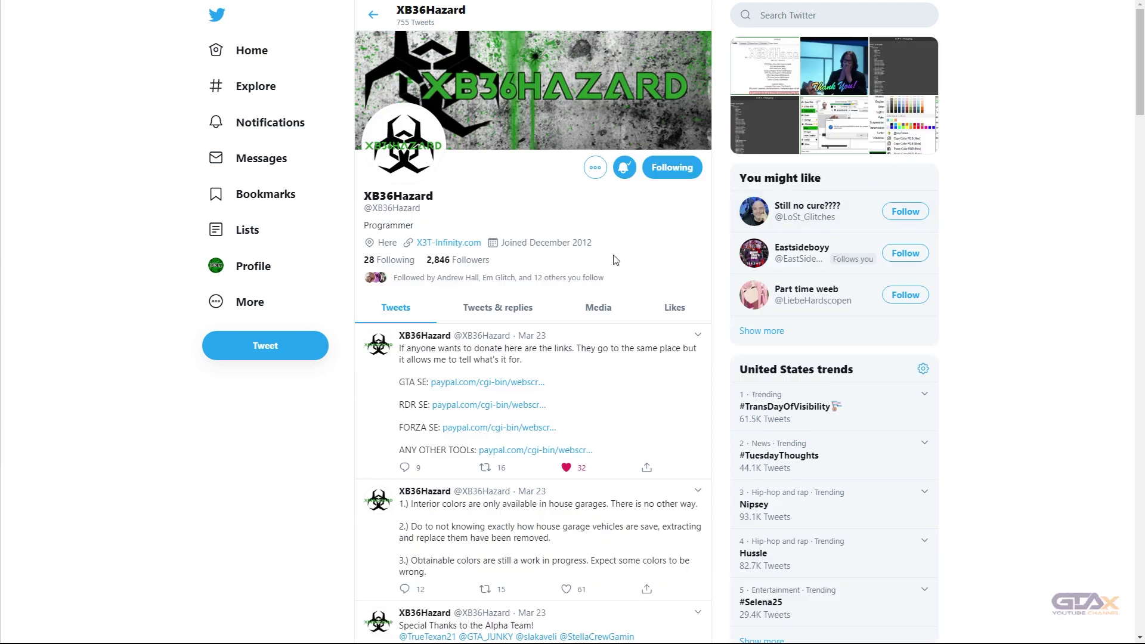
pyautogui.scroll(-4, 543, 283)
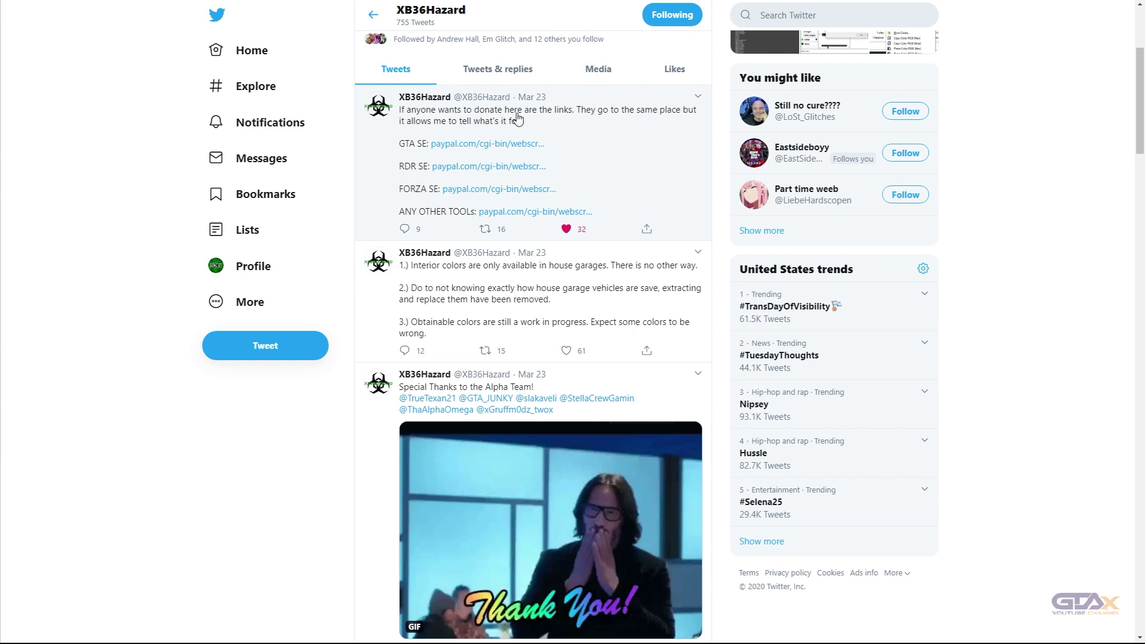
pyautogui.scroll(-8, 514, 225)
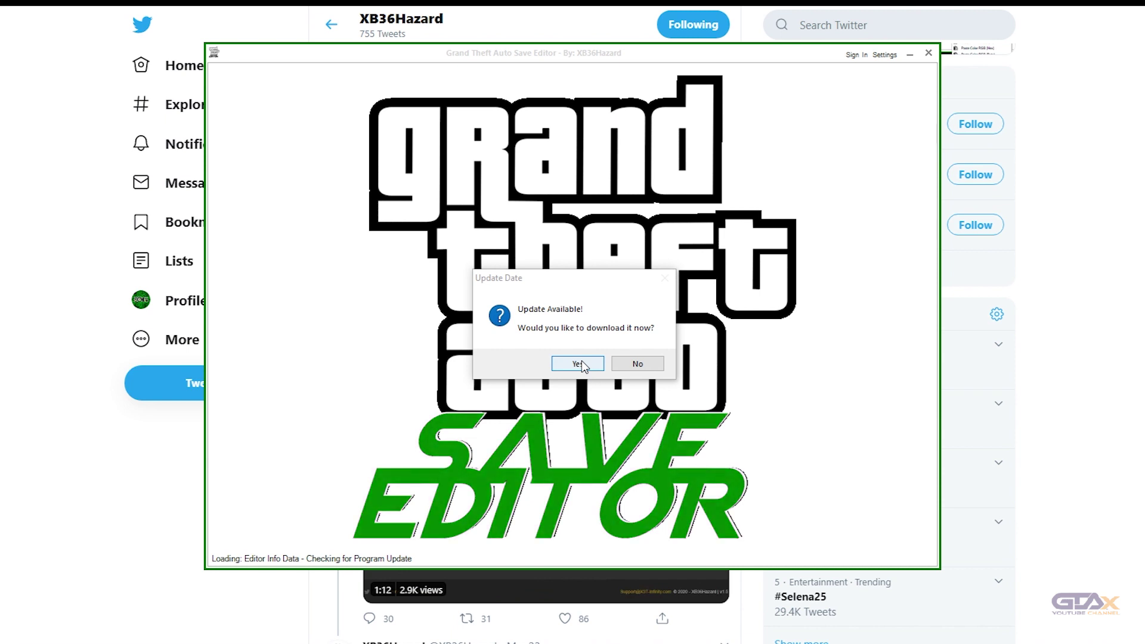
# Step: Decline the save editor's update, open the Grand Theft Auto V editor to check its version, and close the program
pyautogui.click(654, 366)
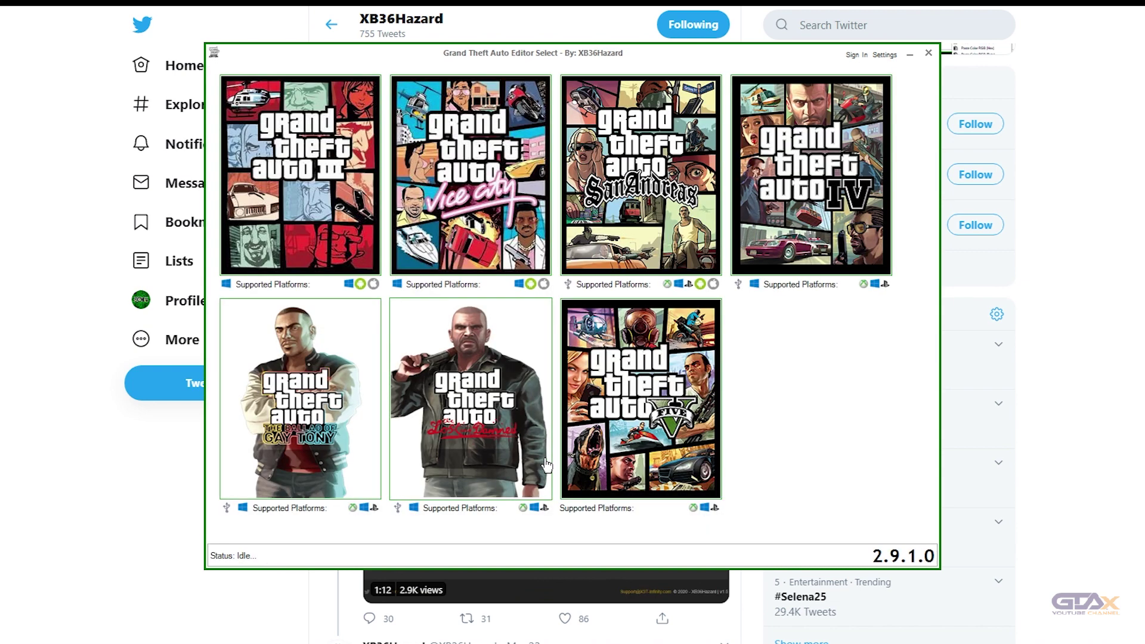
pyautogui.click(641, 399)
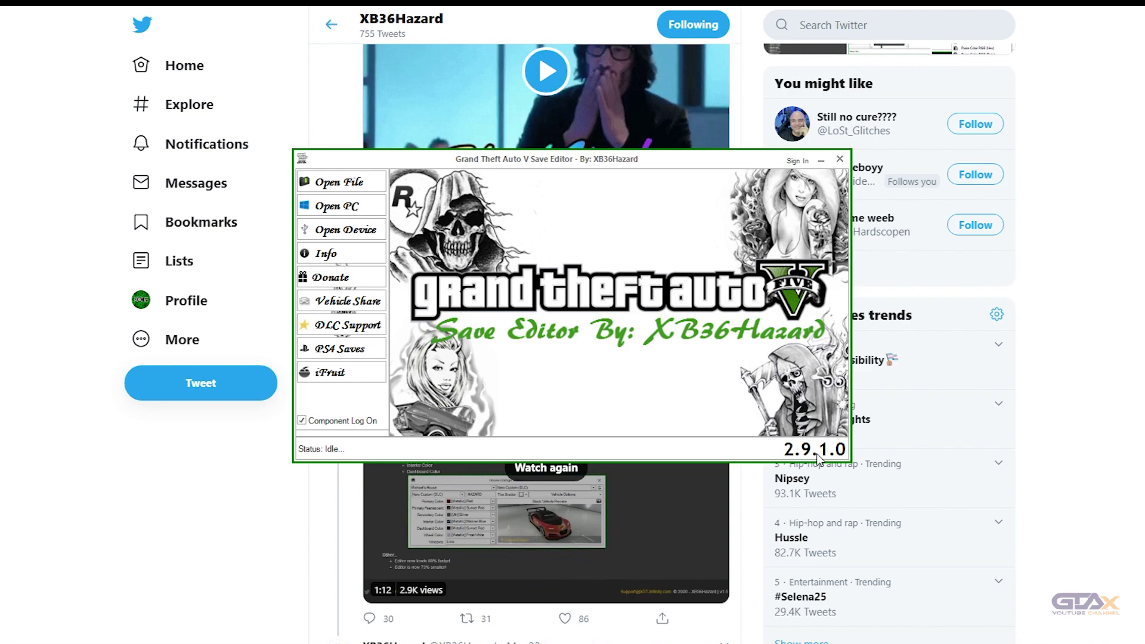
pyautogui.click(839, 160)
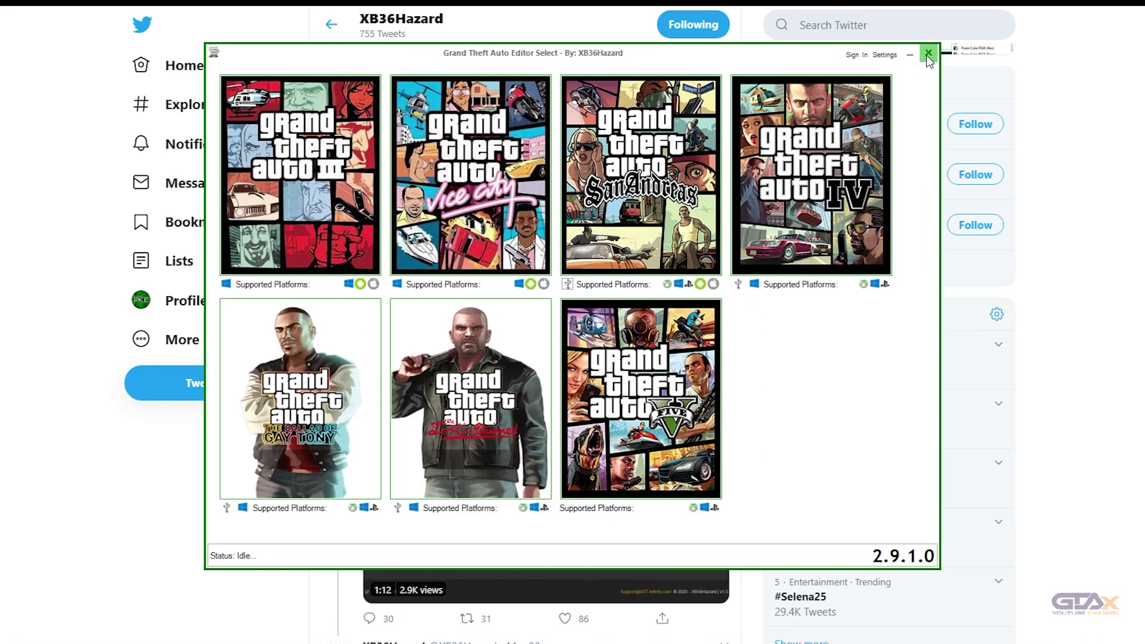
pyautogui.click(928, 55)
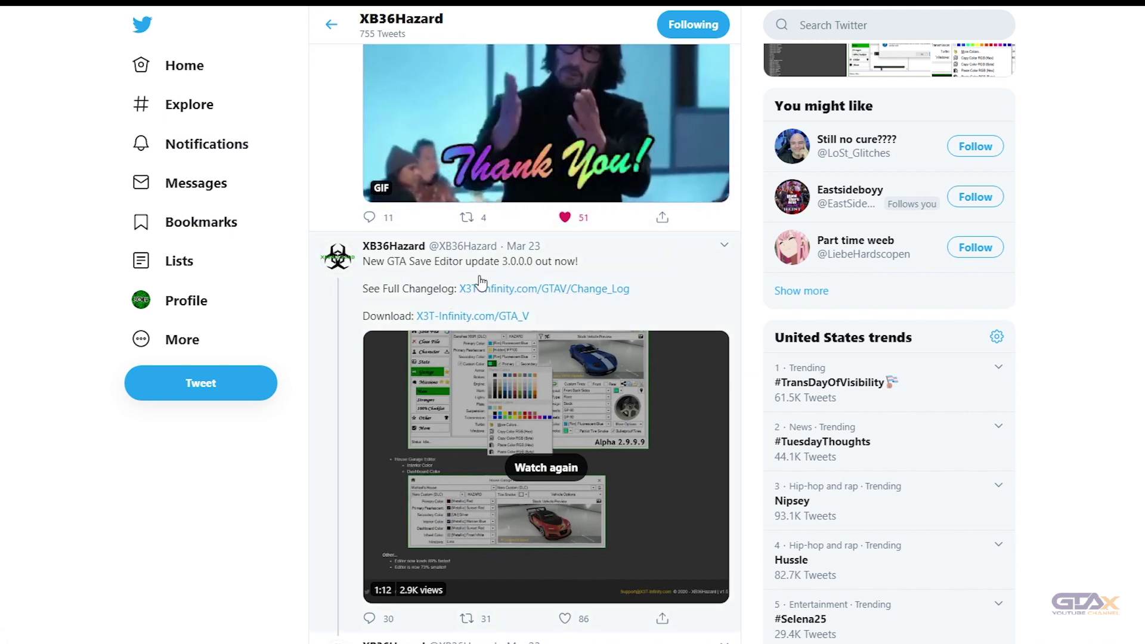
# Step: Open the GTA Save Editor 3.0.0.0 update tweet, skim its changelog video, and return to the profile
pyautogui.click(656, 277)
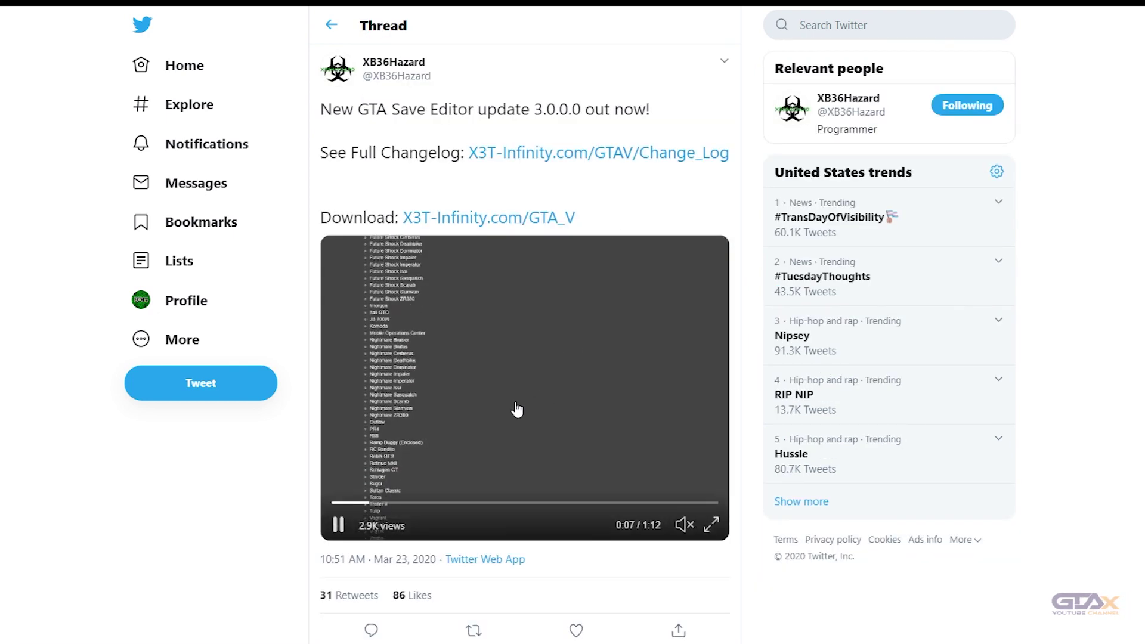
pyautogui.scroll(-1, 443, 417)
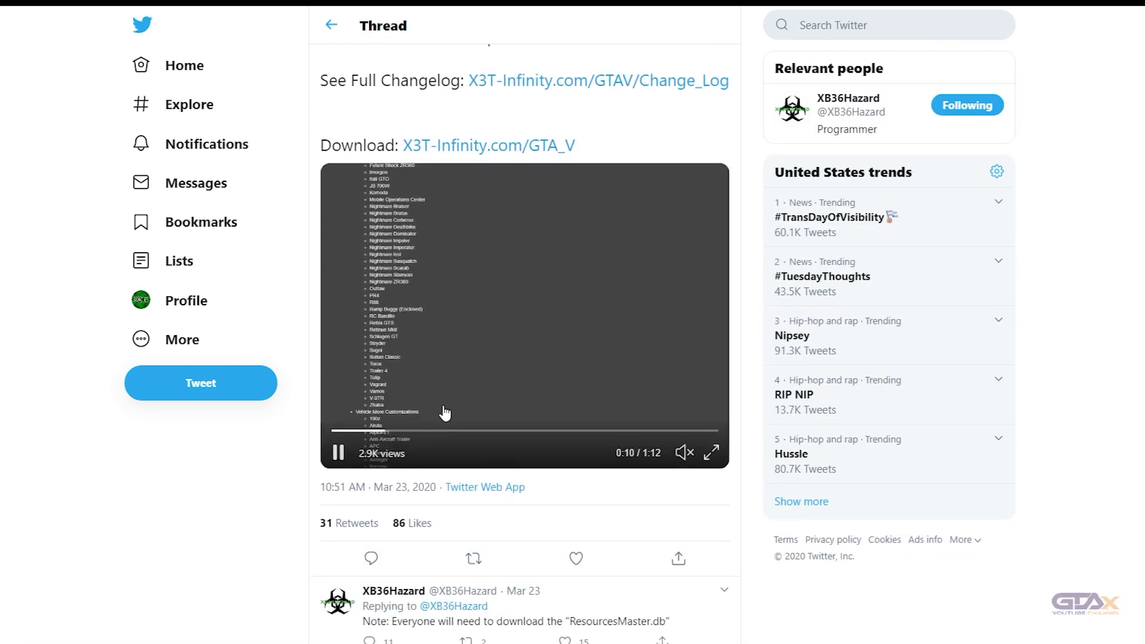
pyautogui.click(451, 430)
pyautogui.click(620, 429)
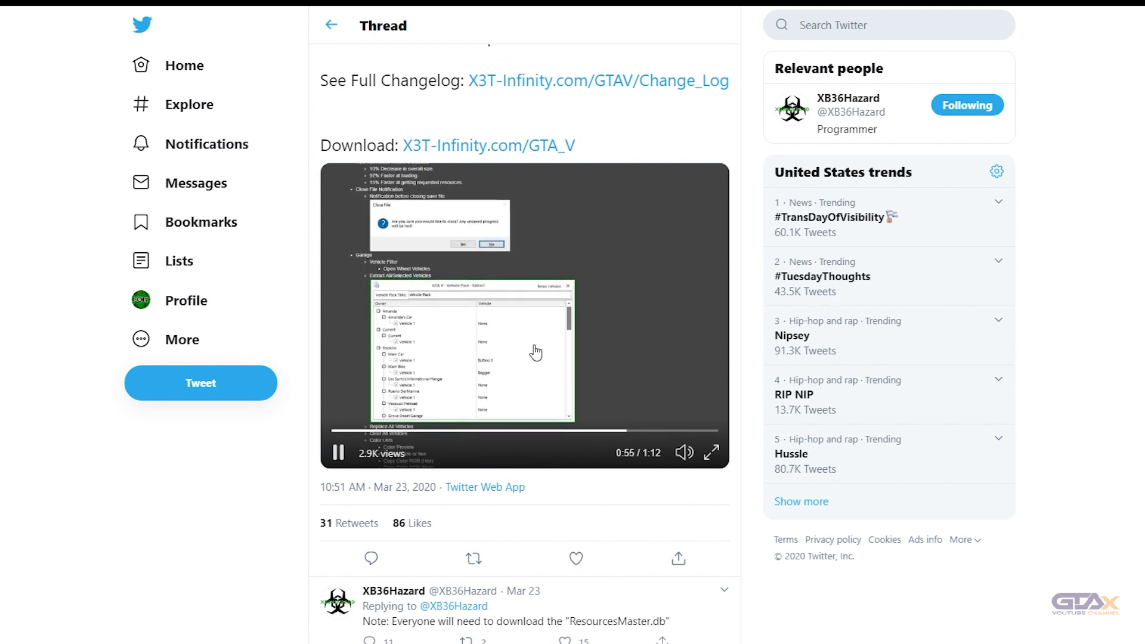
pyautogui.hotkey('alt', 'Left')
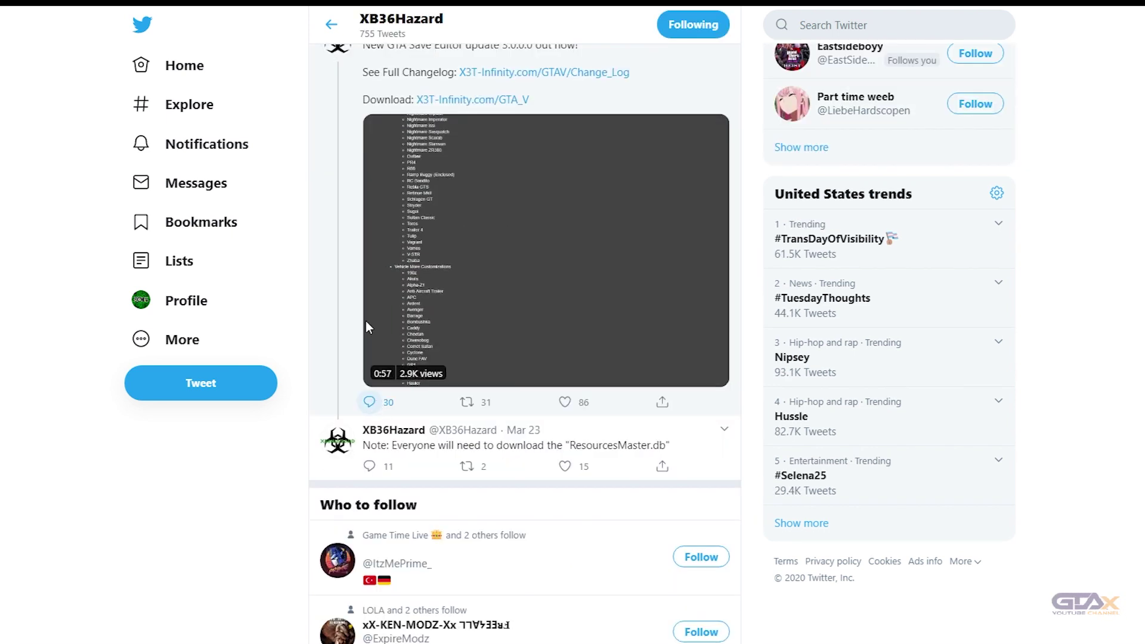
# Step: Download the installer from the X3T-Infinity GTA V Save Editor page
pyautogui.click(342, 258)
pyautogui.scroll(-5, 438, 336)
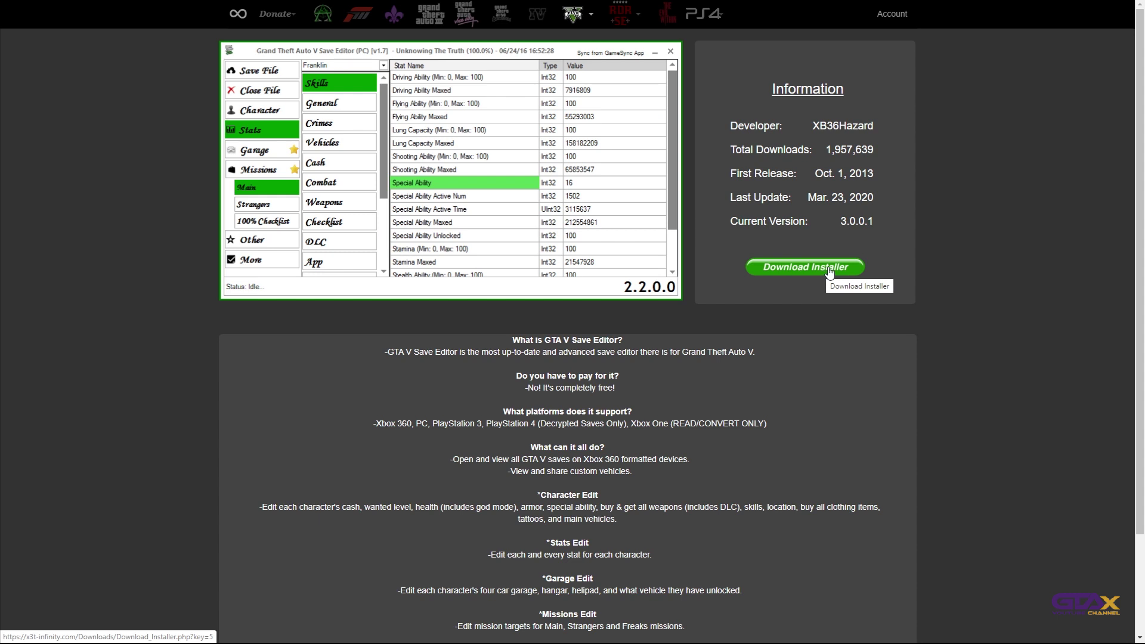
pyautogui.click(828, 269)
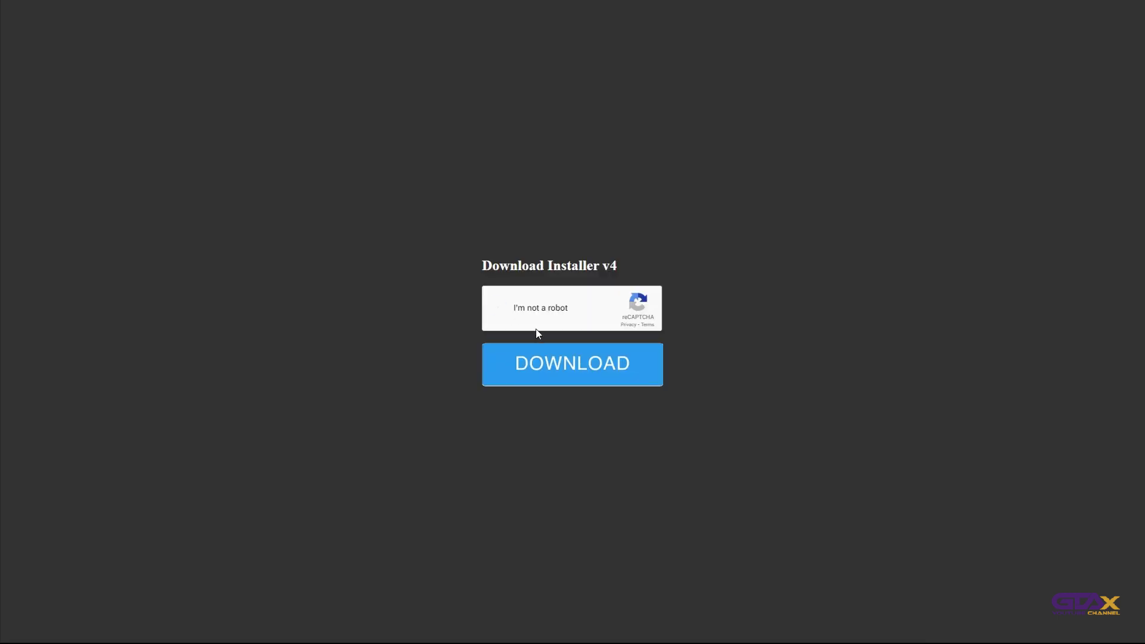
pyautogui.click(580, 368)
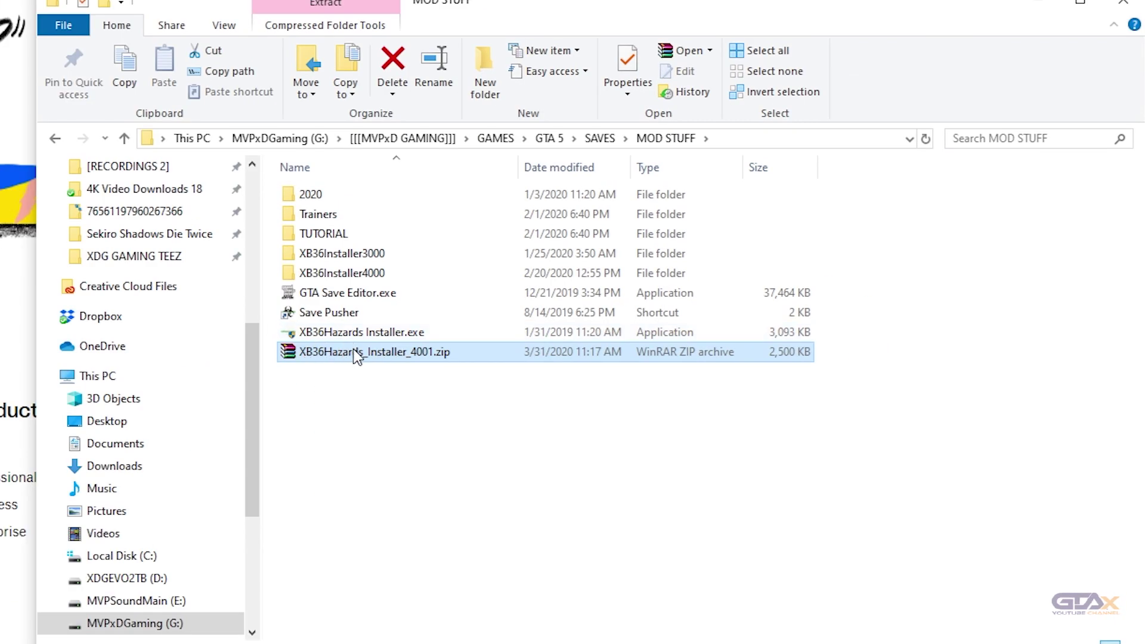
# Step: Create a folder named XB36Installer4001 in MOD STUFF and move XB36Hazards_Installer_4001.zip into it
pyautogui.click(484, 67)
pyautogui.write('XB36Installer4000')
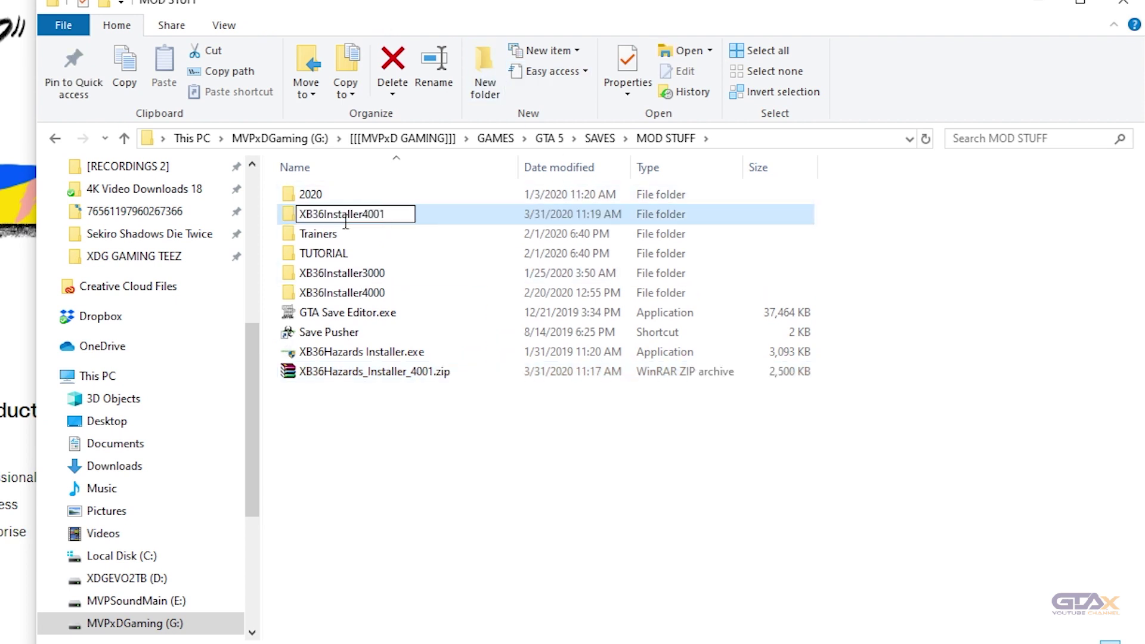
pyautogui.press('Return')
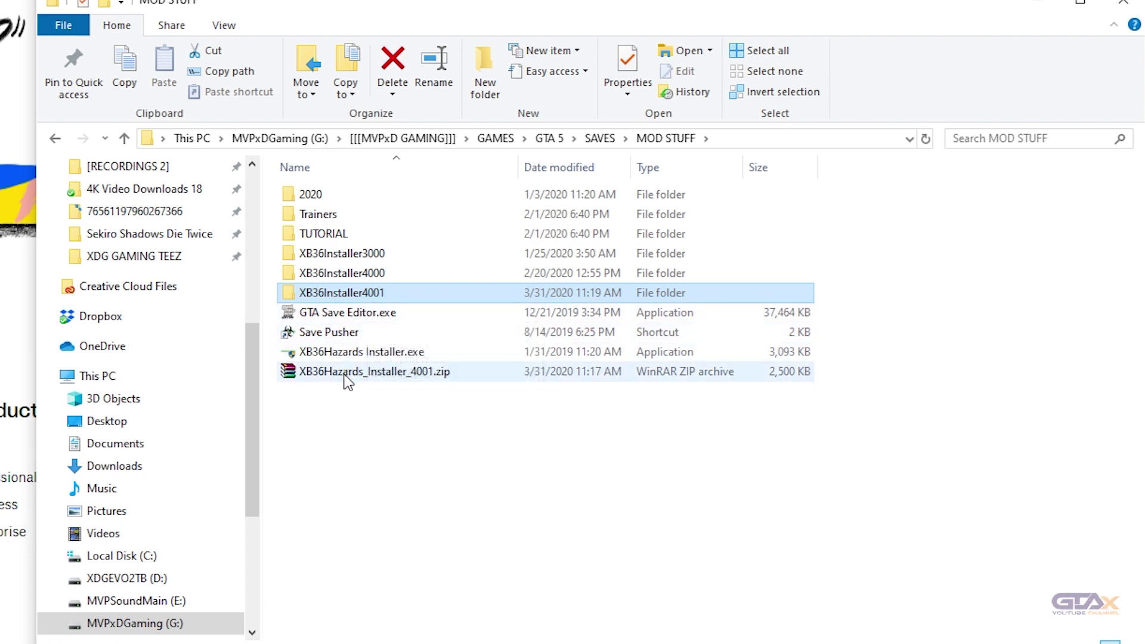
pyautogui.moveTo(346, 372); pyautogui.dragTo(349, 292)
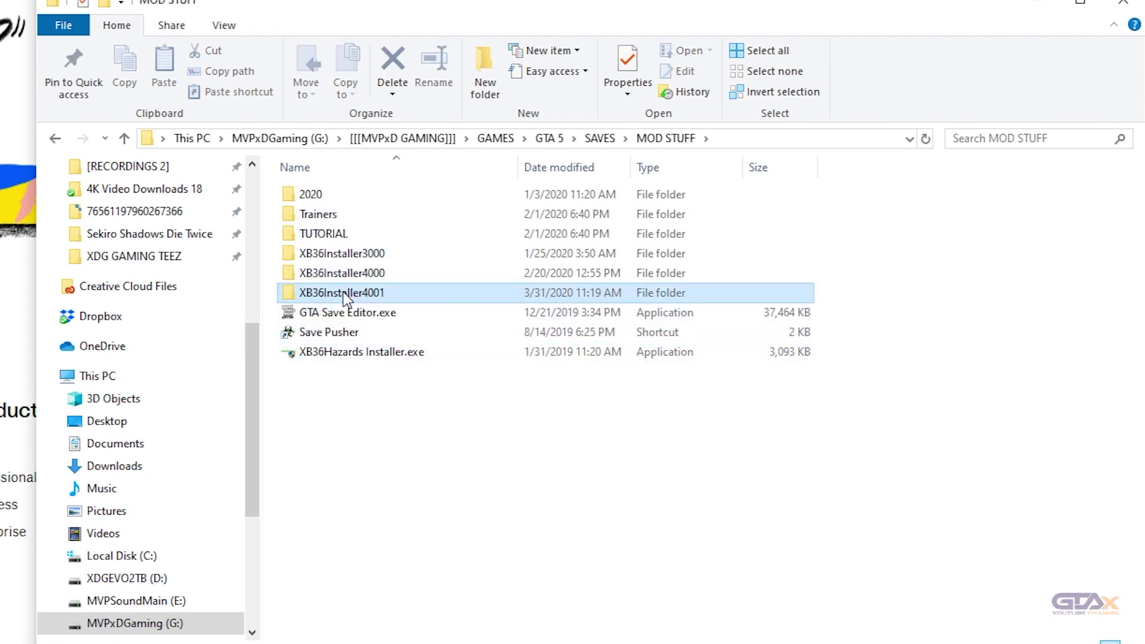
# Step: Extract XB36Hazards_Installer_4001.zip directly inside the XB36Installer4001 folder
pyautogui.doubleClick(342, 291)
pyautogui.click(352, 199)
pyautogui.rightClick(356, 203)
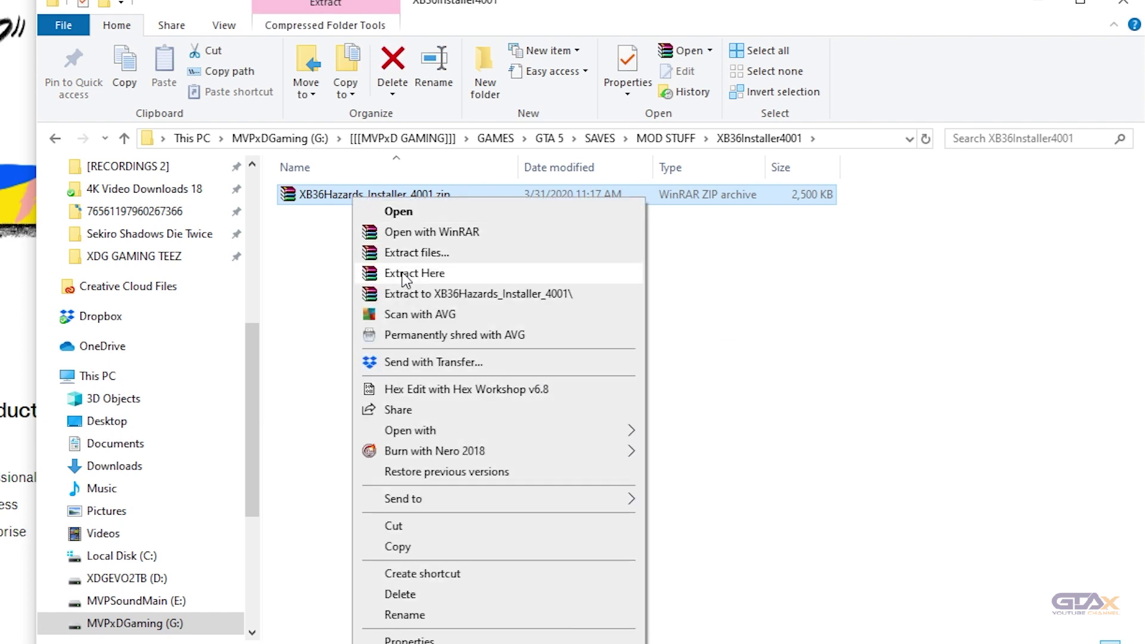
pyautogui.click(402, 273)
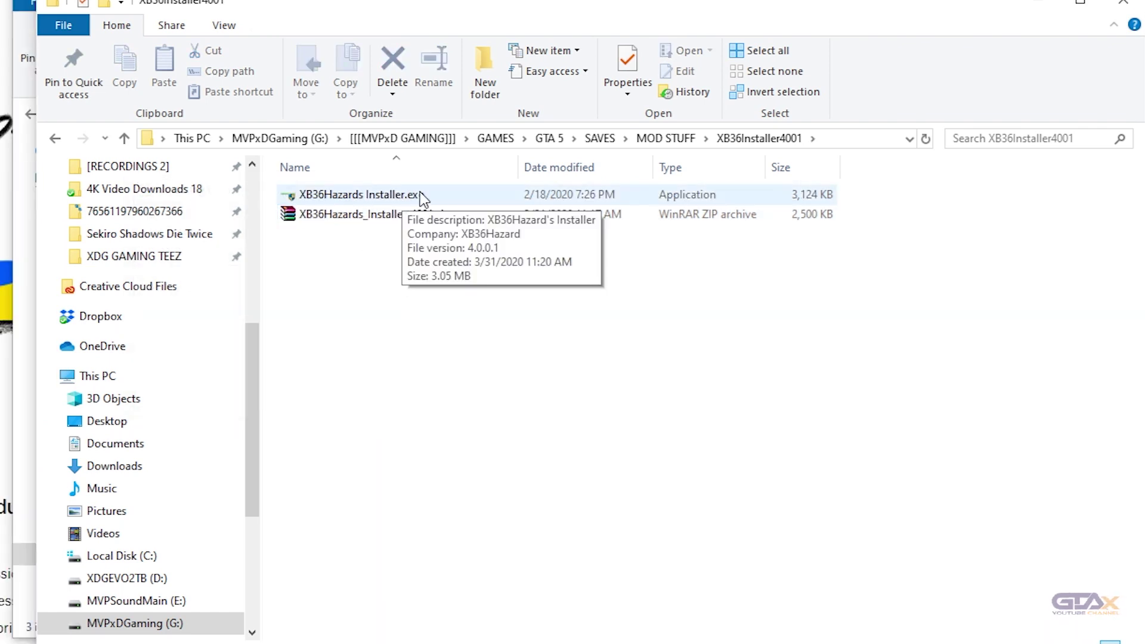
# Step: Run the extracted XB36Hazards Installer.exe and look through its list of installable editors
pyautogui.doubleClick(376, 197)
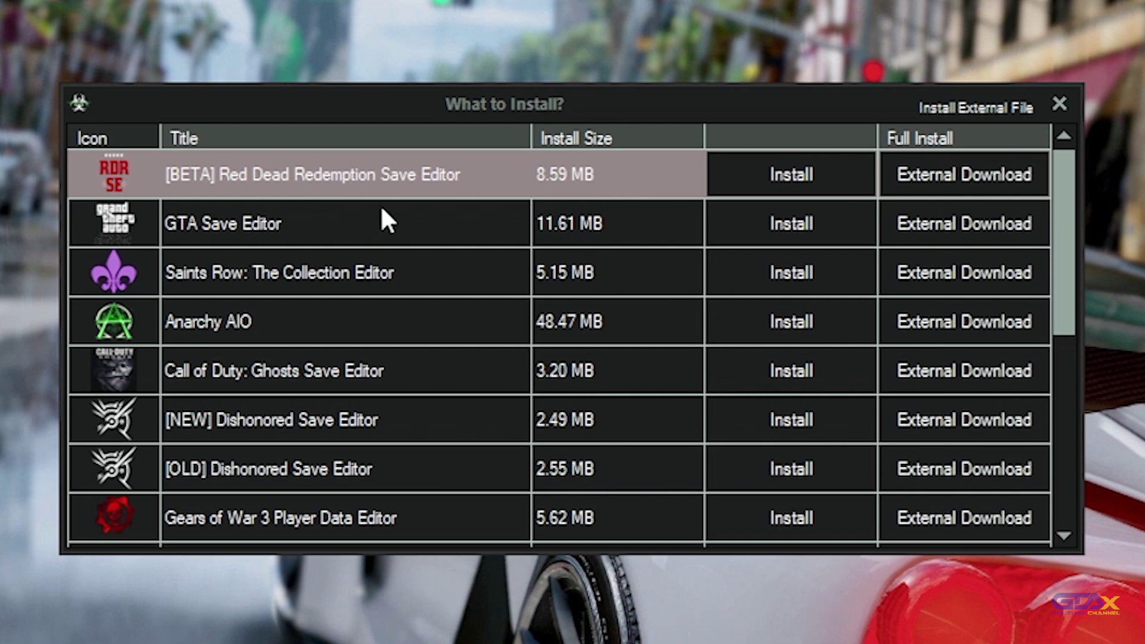
pyautogui.scroll(-2, 387, 268)
pyautogui.scroll(2, 298, 268)
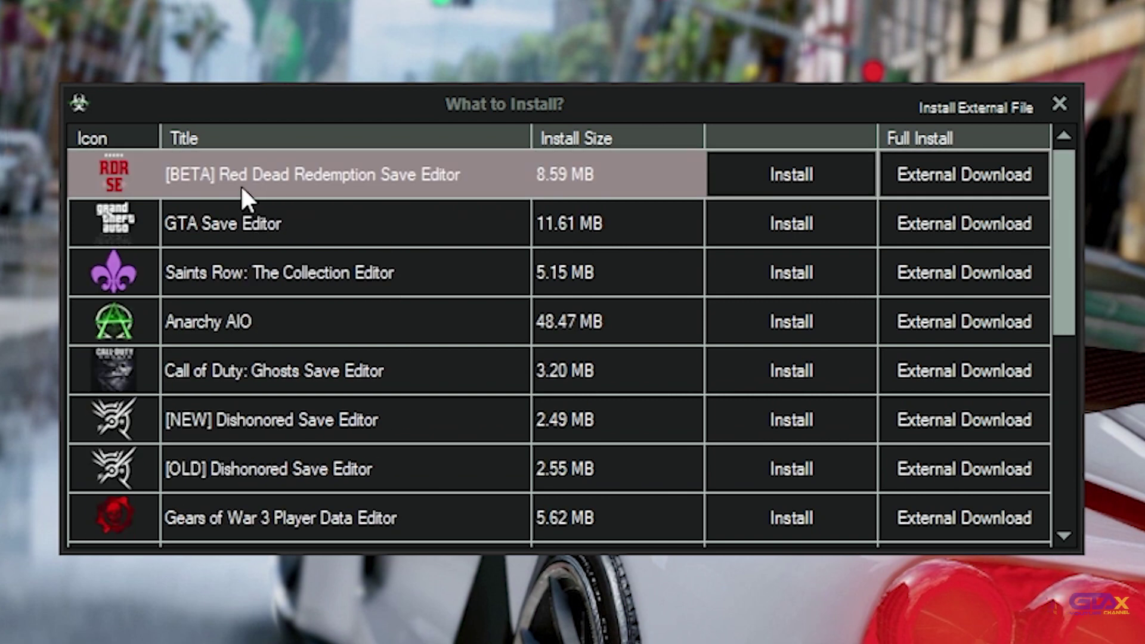
pyautogui.scroll(-1, 277, 273)
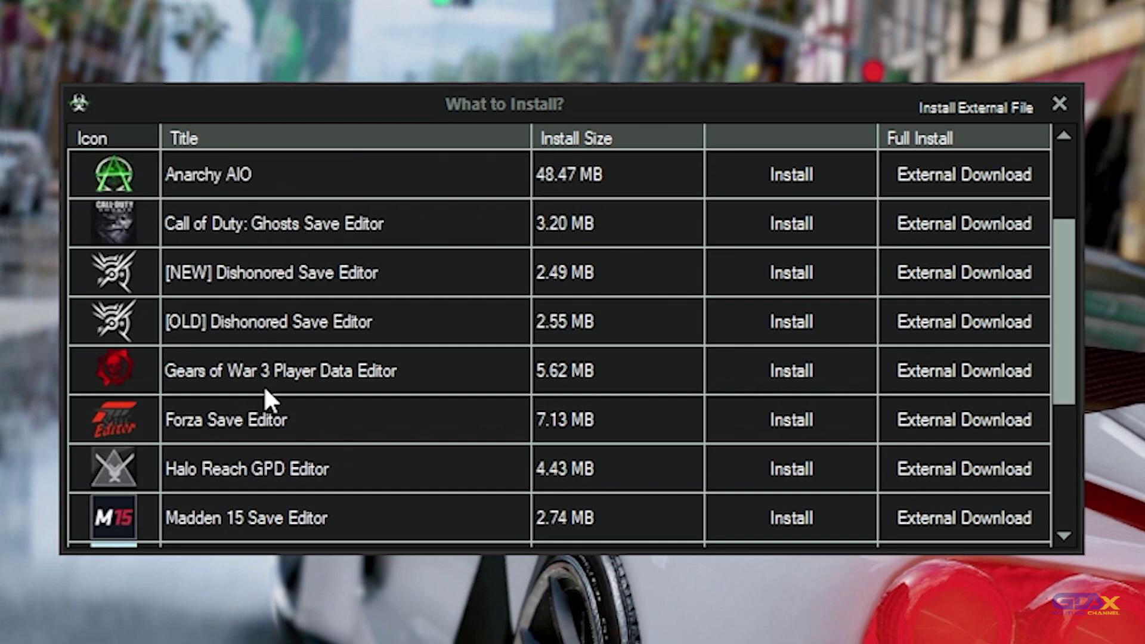
pyautogui.scroll(-2, 264, 385)
pyautogui.scroll(3, 278, 321)
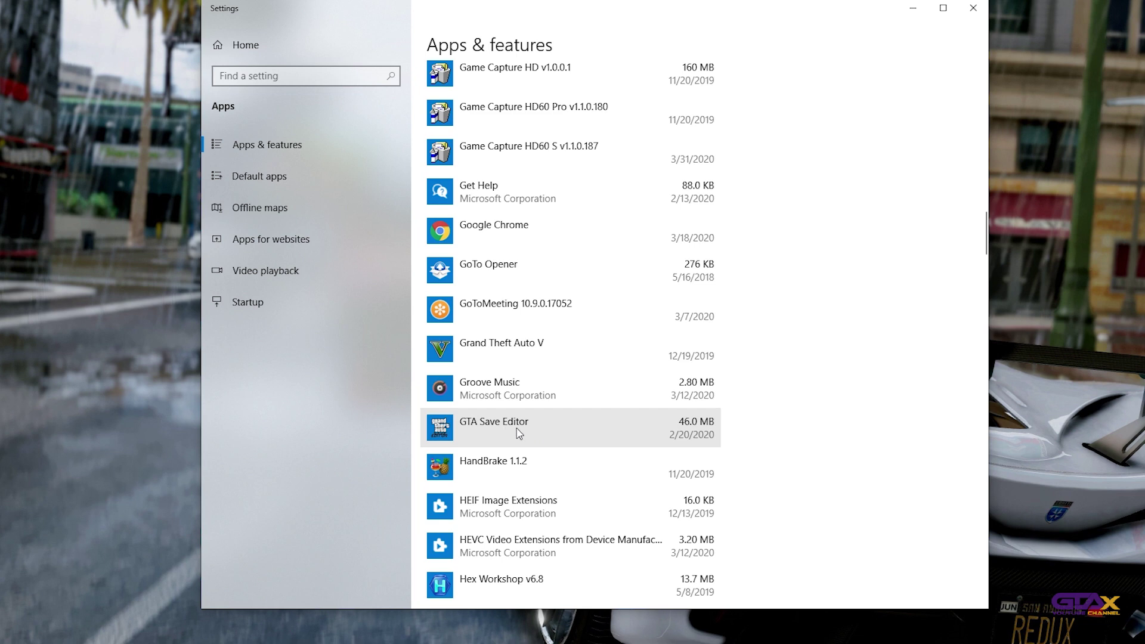
# Step: Uninstall the existing GTA Save Editor through the Windows Apps & features settings and minimize the Settings window
pyautogui.click(557, 430)
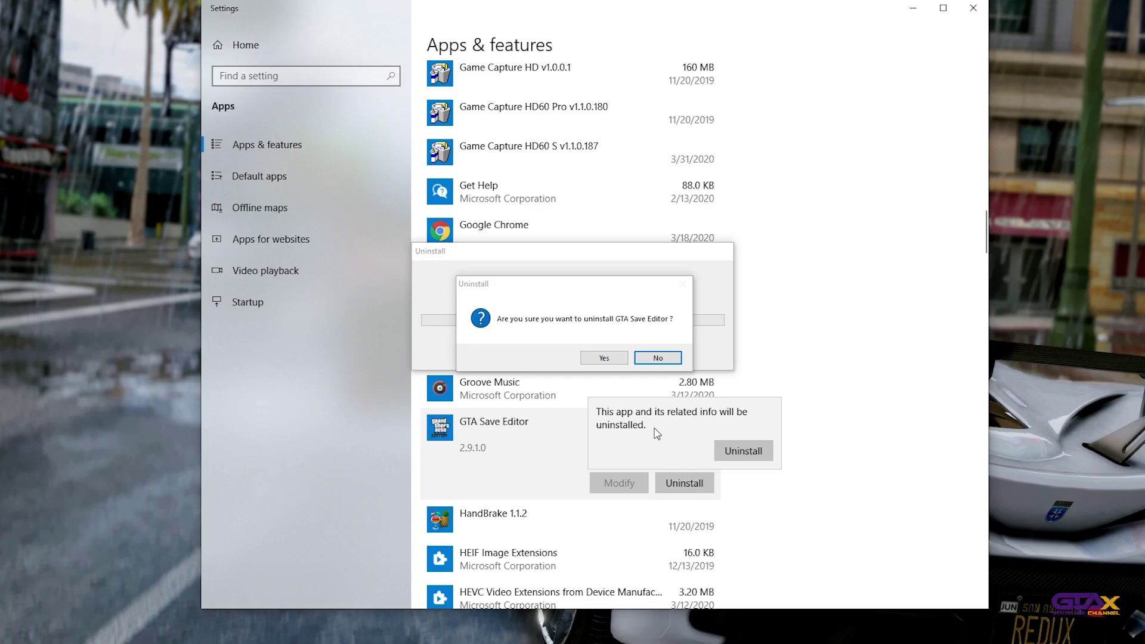
pyautogui.click(593, 358)
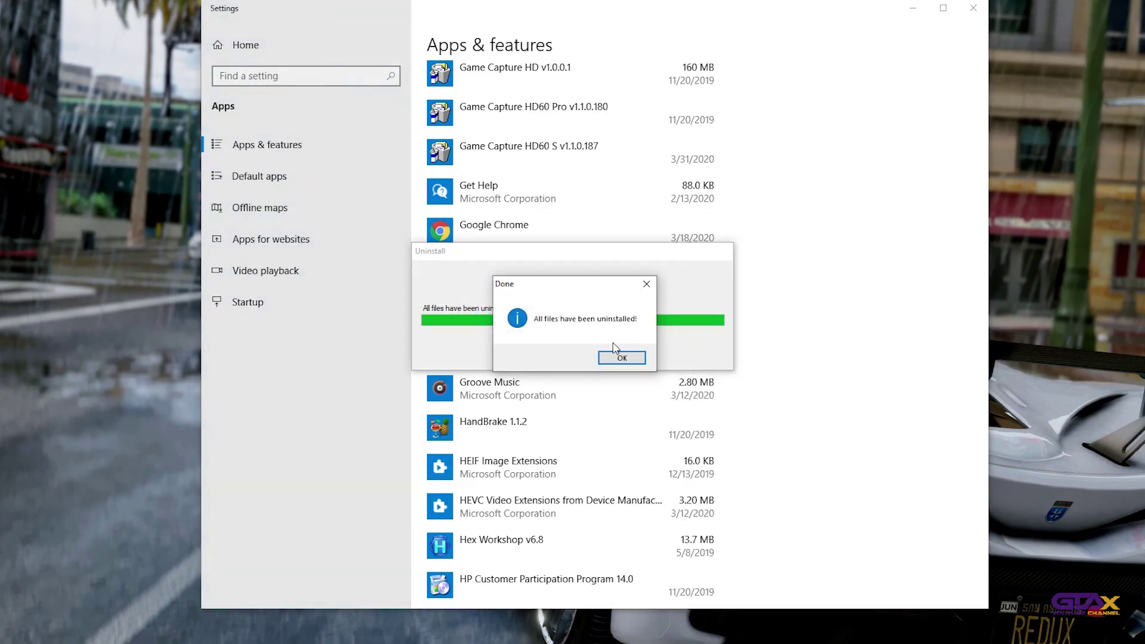
pyautogui.click(620, 358)
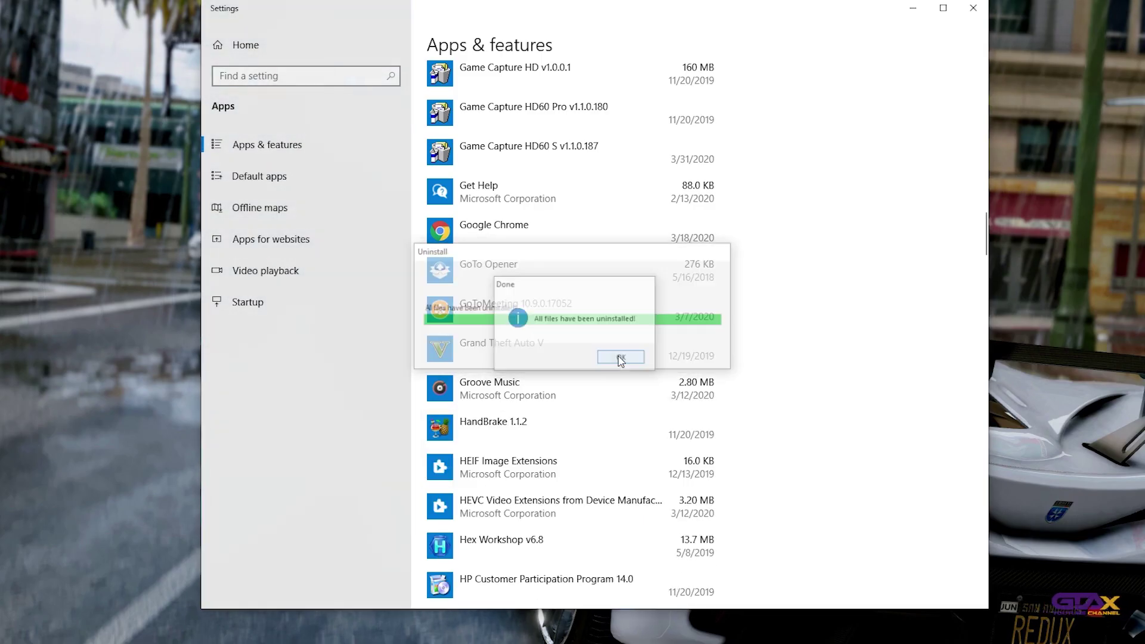
pyautogui.click(913, 10)
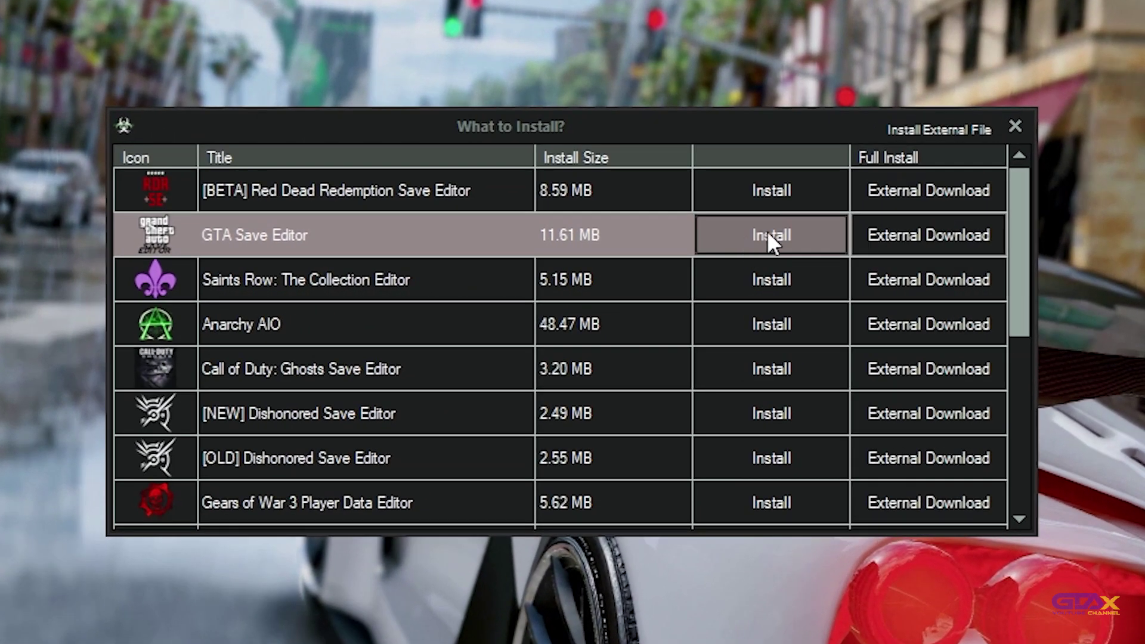
# Step: Install GTA Save Editor v3.0.0.1 from the list of installable editors, accepting the setup wizard's default options
pyautogui.click(767, 236)
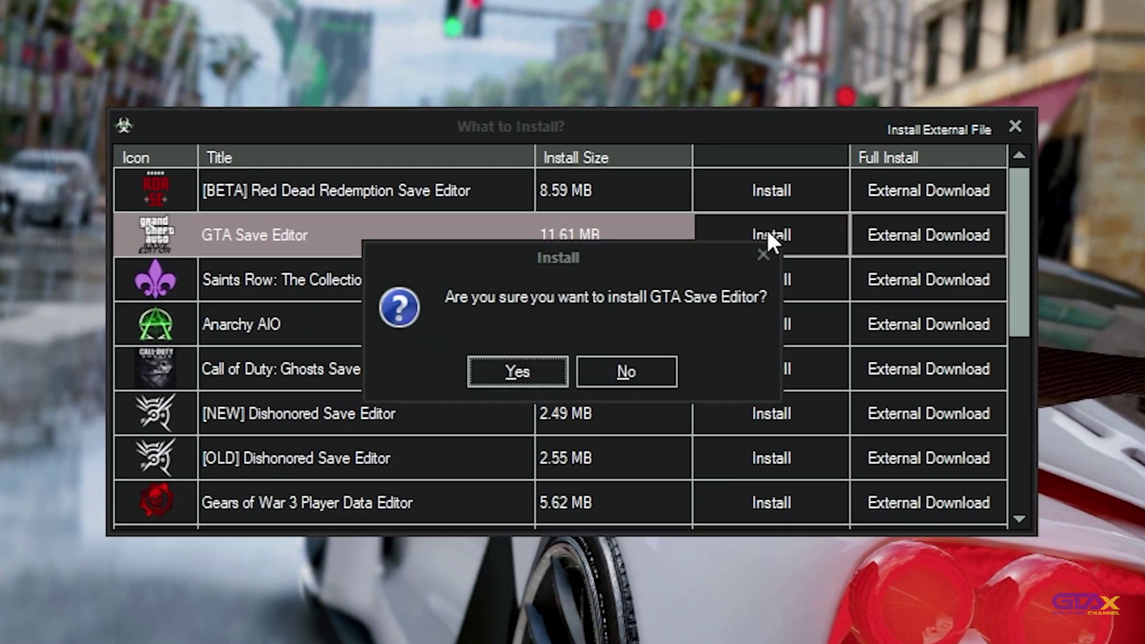
pyautogui.click(520, 373)
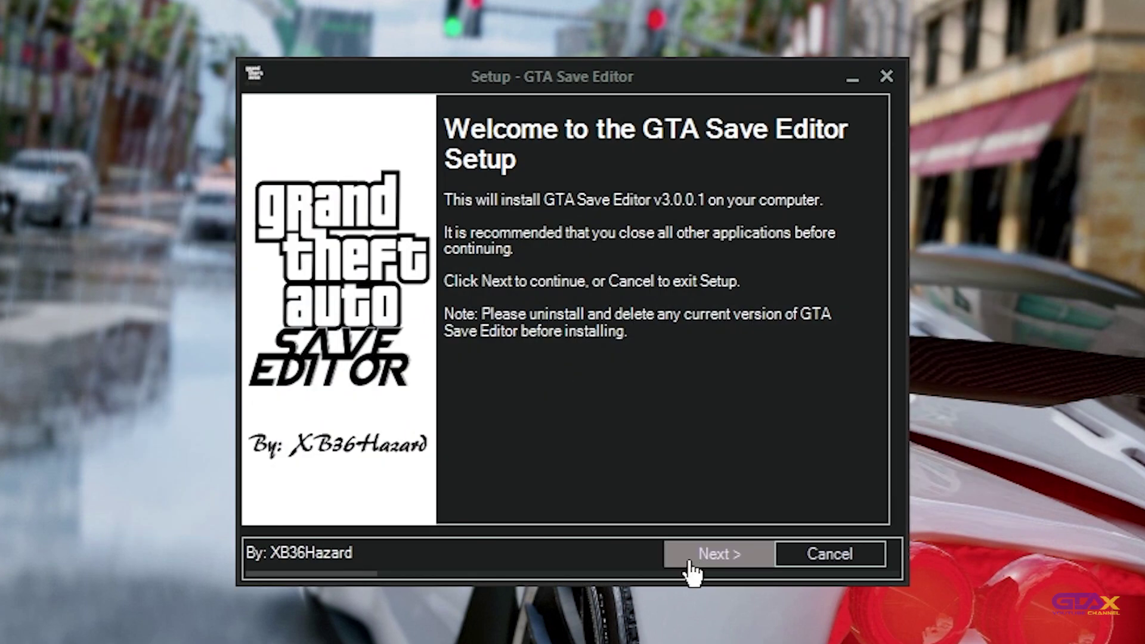
pyautogui.click(712, 554)
pyautogui.click(705, 557)
pyautogui.click(705, 558)
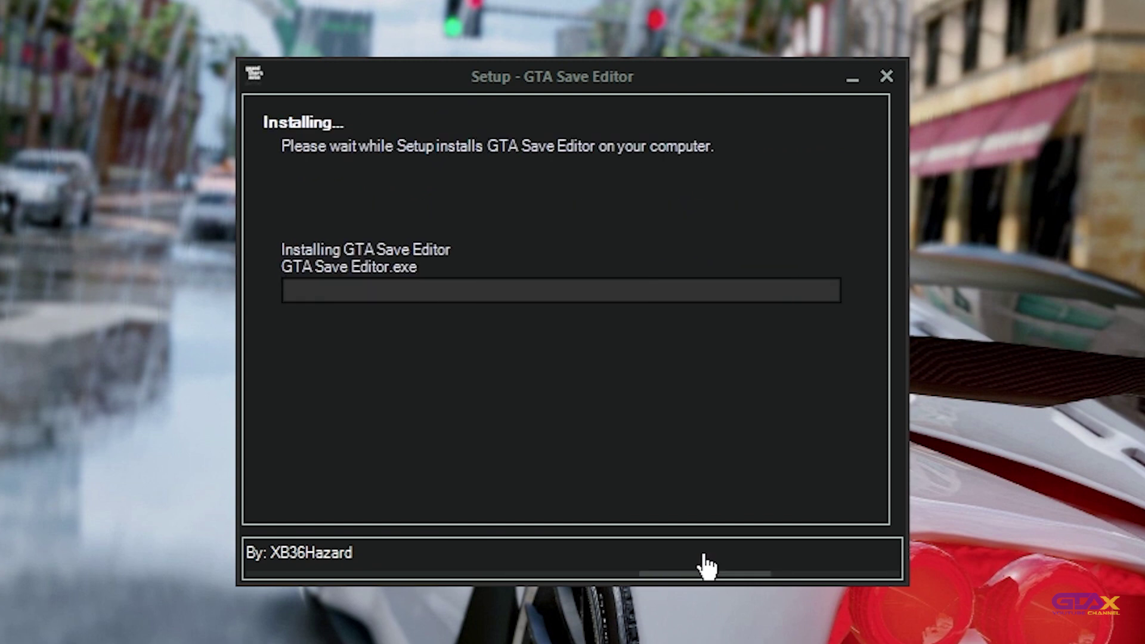
pyautogui.click(710, 557)
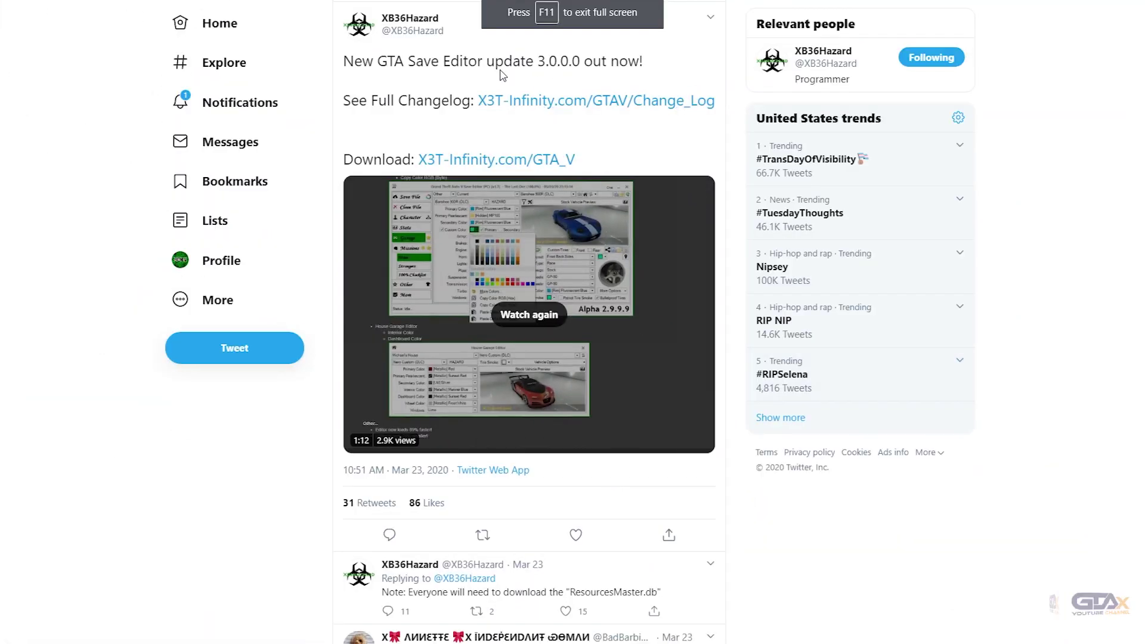
# Step: Download ResourcesMaster.db from MediaFire and load it into the GTA Save Editor from the XB36Installer4001 folder
pyautogui.scroll(-15, 410, 507)
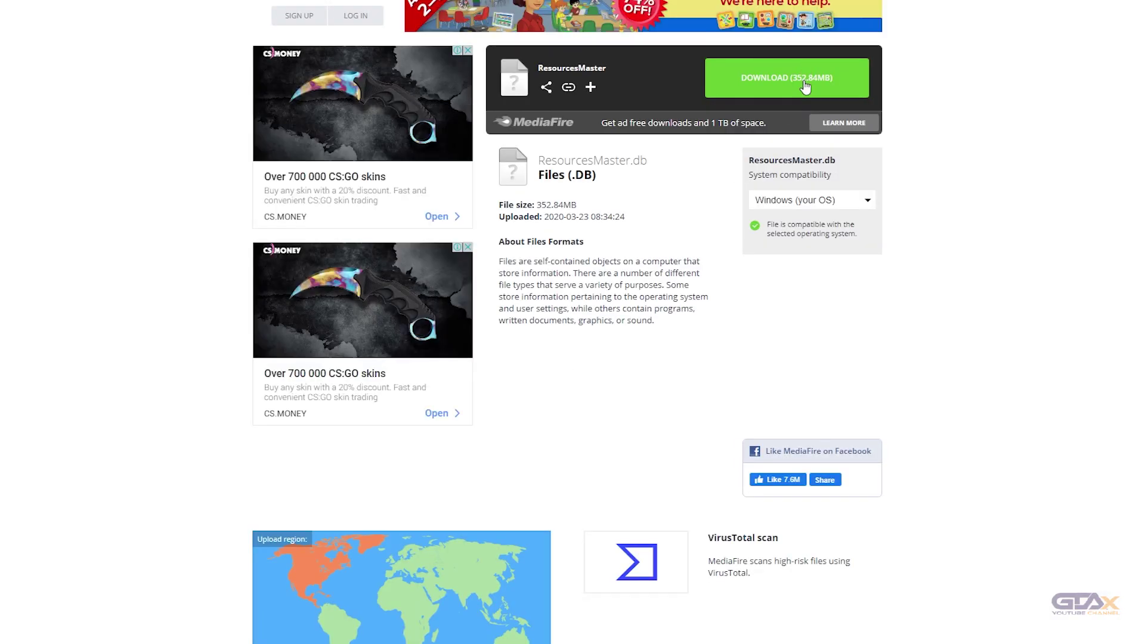
pyautogui.click(804, 84)
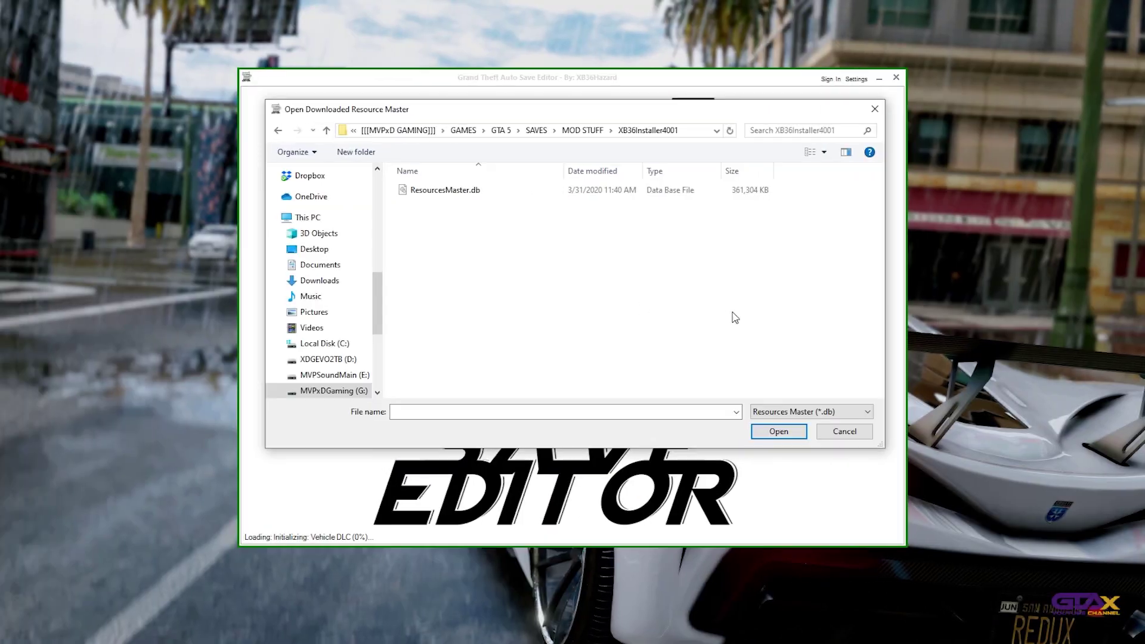
pyautogui.doubleClick(439, 192)
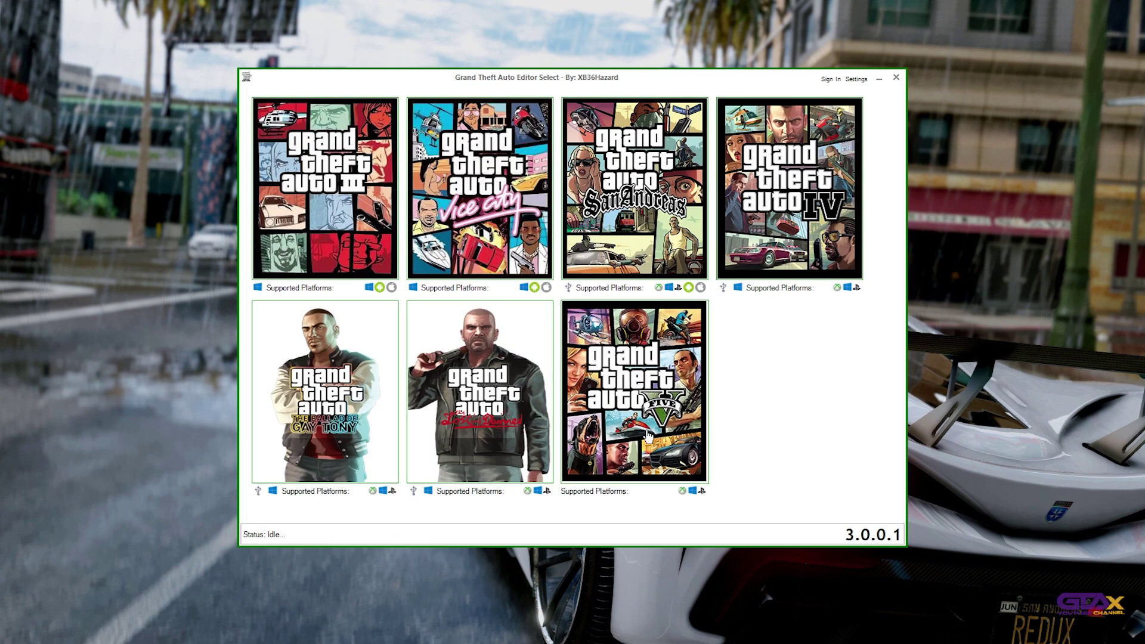
# Step: Choose the Grand Theft Auto V editor and open the save file SGTA50001 XDGPED_M from the SAVES folder
pyautogui.click(652, 487)
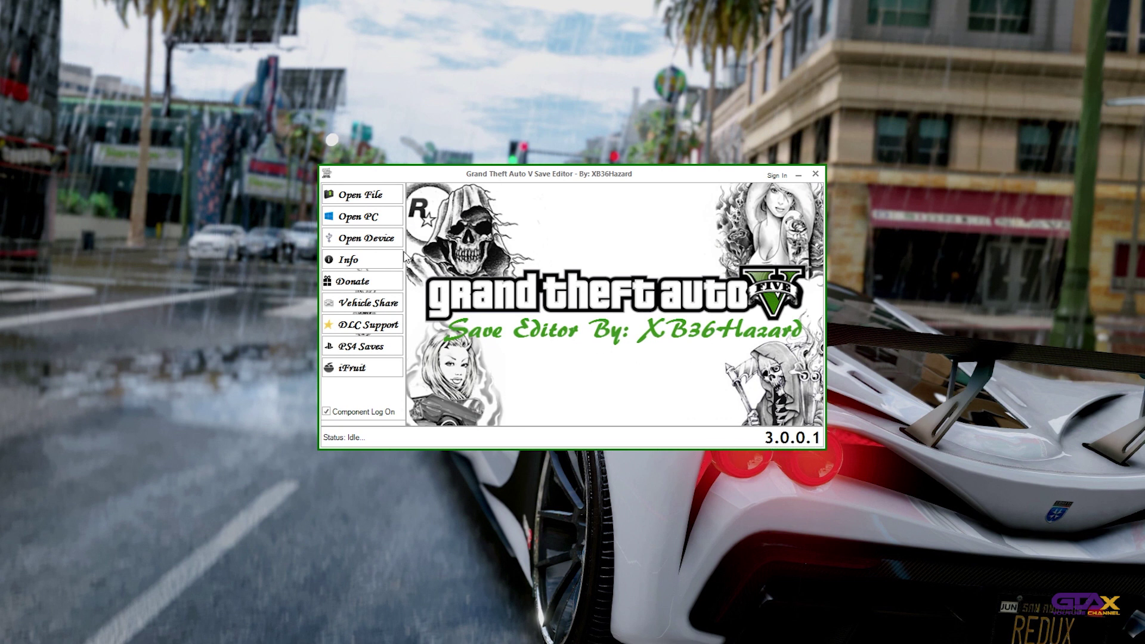
pyautogui.click(360, 199)
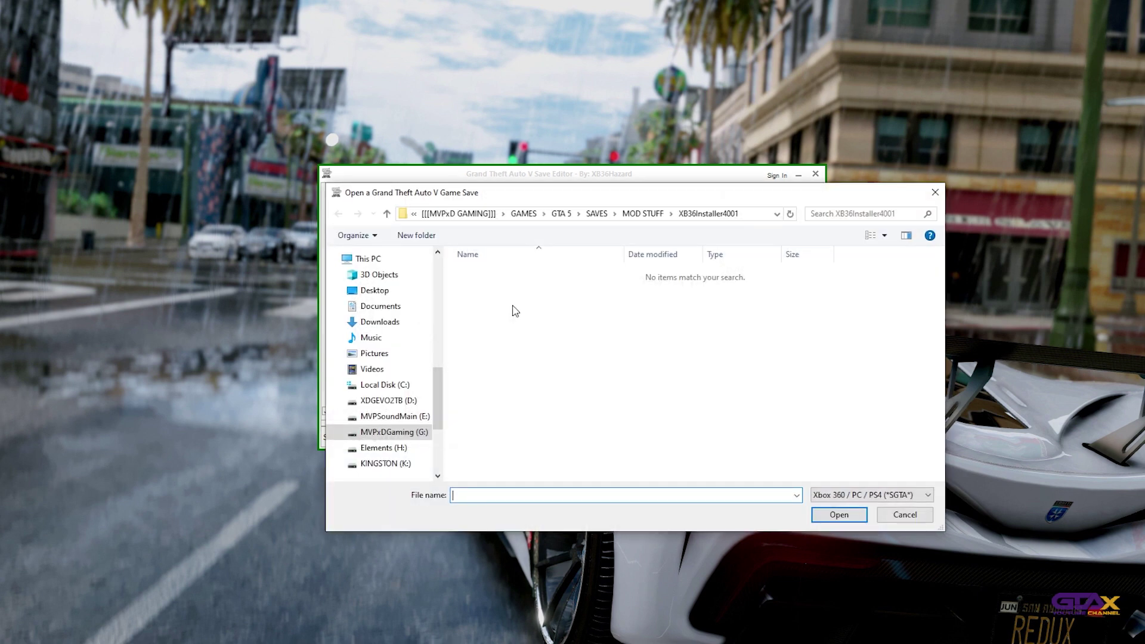
pyautogui.click(596, 213)
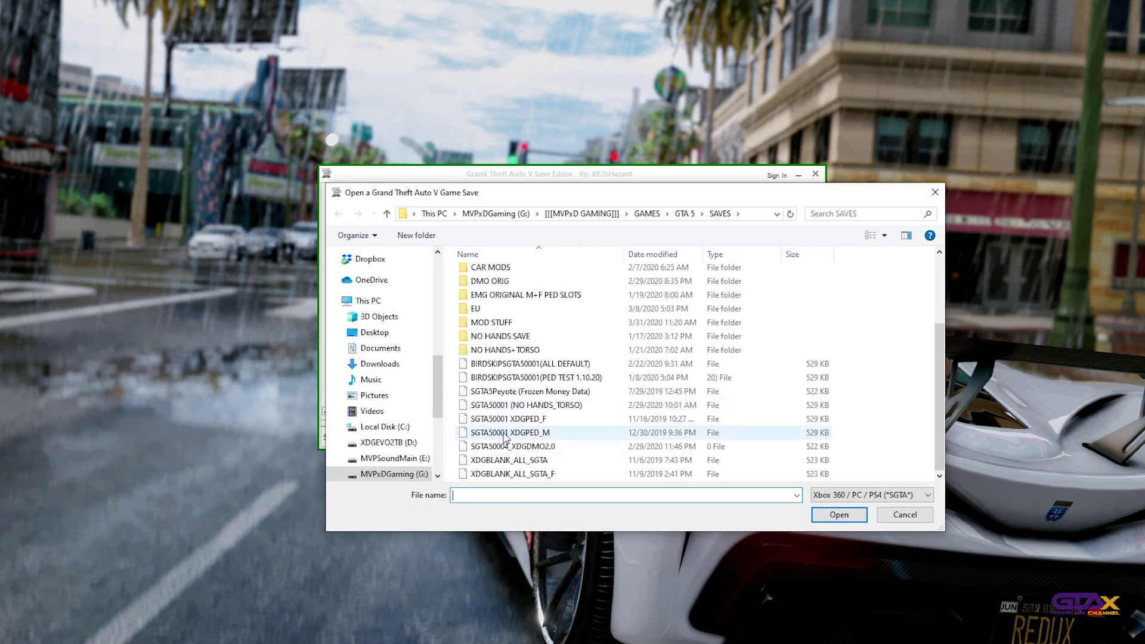
pyautogui.doubleClick(509, 433)
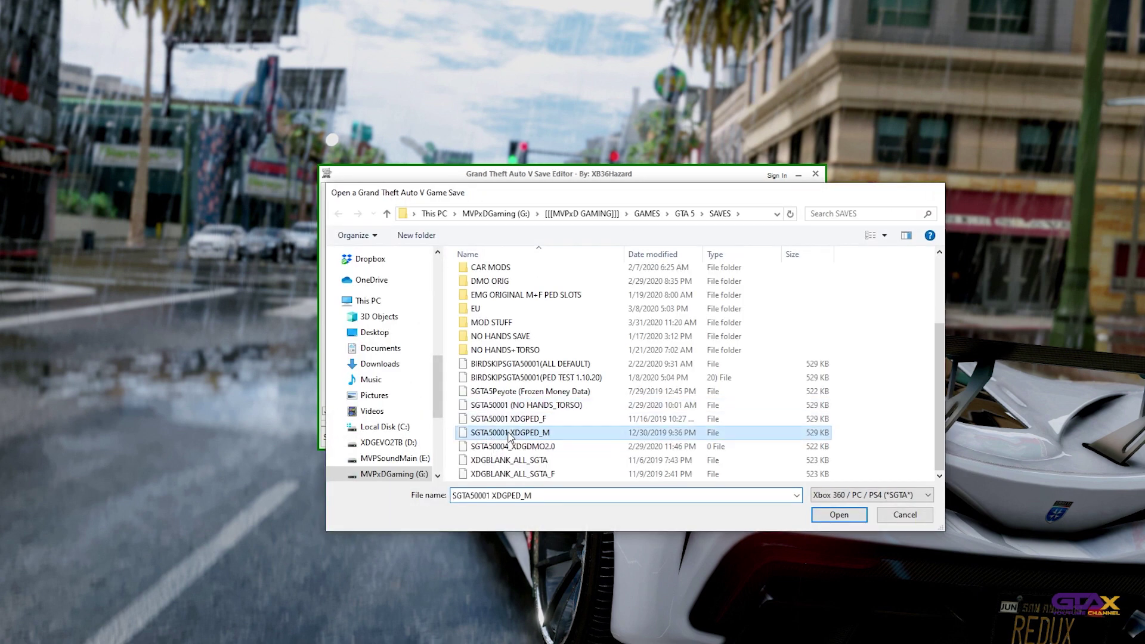
pyautogui.click(595, 357)
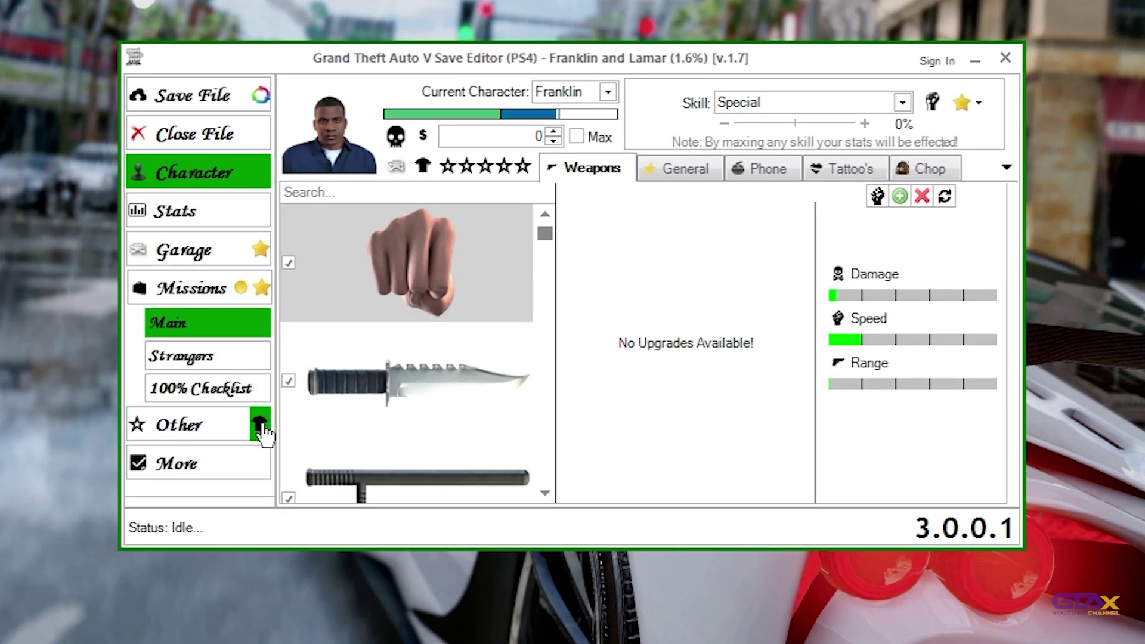
# Step: Open the Actor Editor and examine Shortlist Actor One's Hair, Skin / Hands, Legs, Parachute / Bag and Shoes components
pyautogui.click(397, 379)
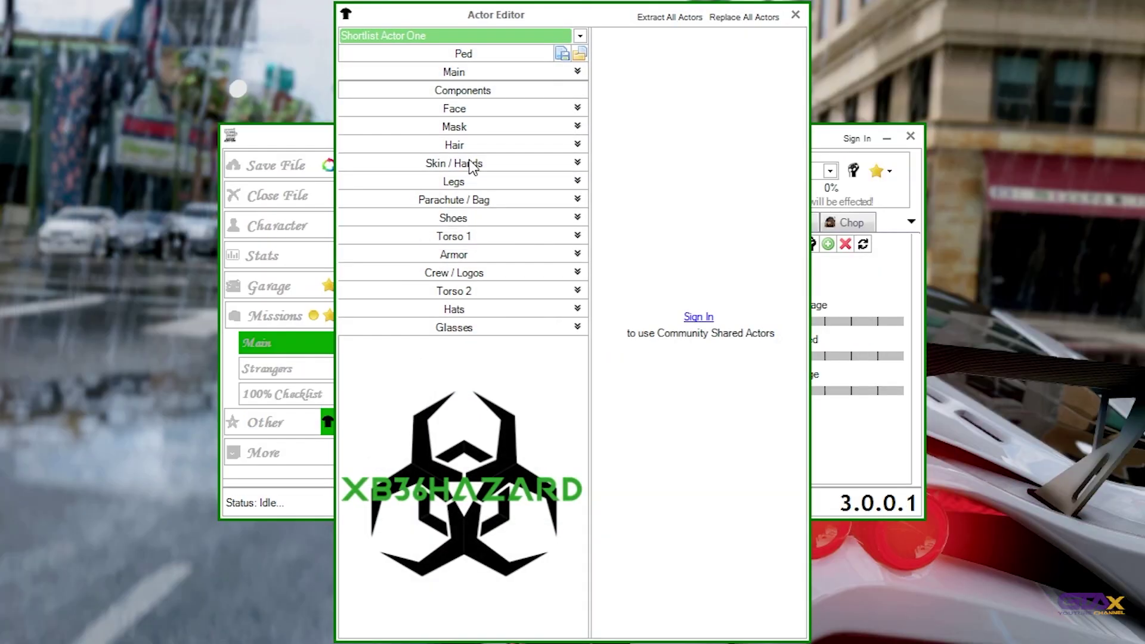
pyautogui.click(478, 145)
pyautogui.click(478, 145)
pyautogui.click(478, 160)
pyautogui.click(488, 166)
pyautogui.click(484, 183)
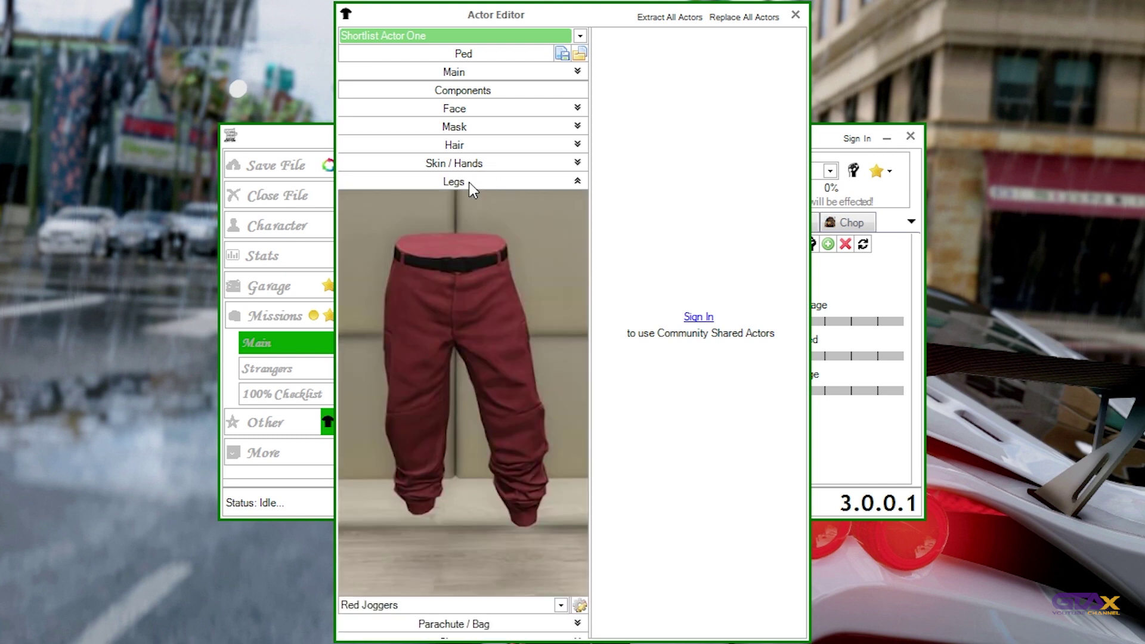
pyautogui.click(469, 181)
pyautogui.click(471, 200)
pyautogui.click(473, 201)
pyautogui.click(475, 218)
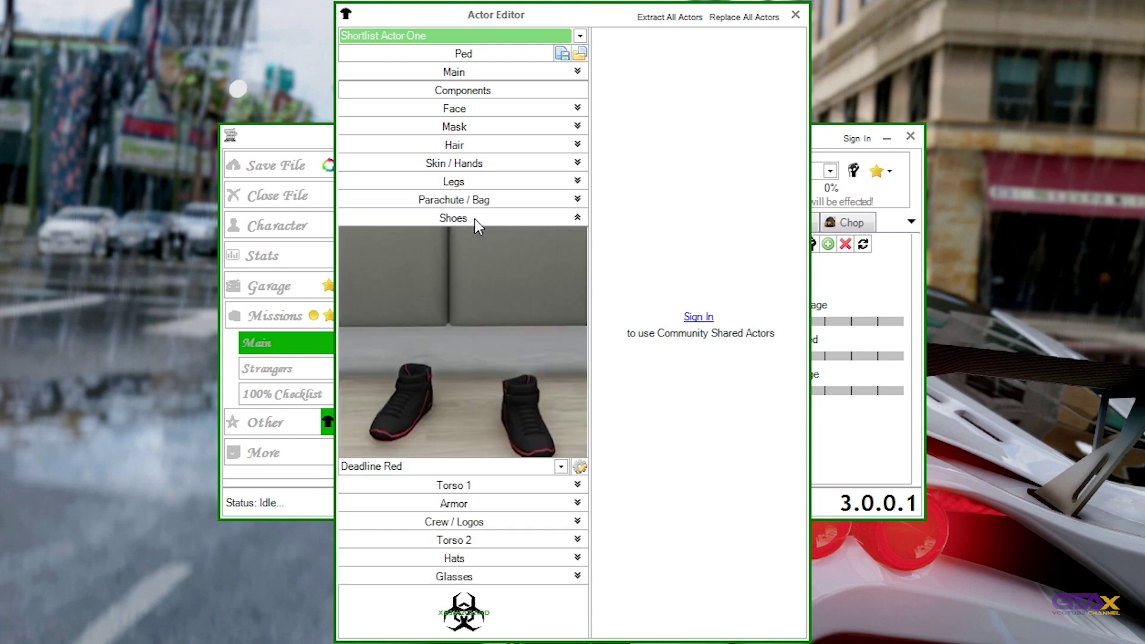
pyautogui.click(477, 216)
# Step: Examine the actor's Torso 1, Armor, Crew / Logos, Torso 2 and Hats components and close the Actor Editor
pyautogui.click(467, 237)
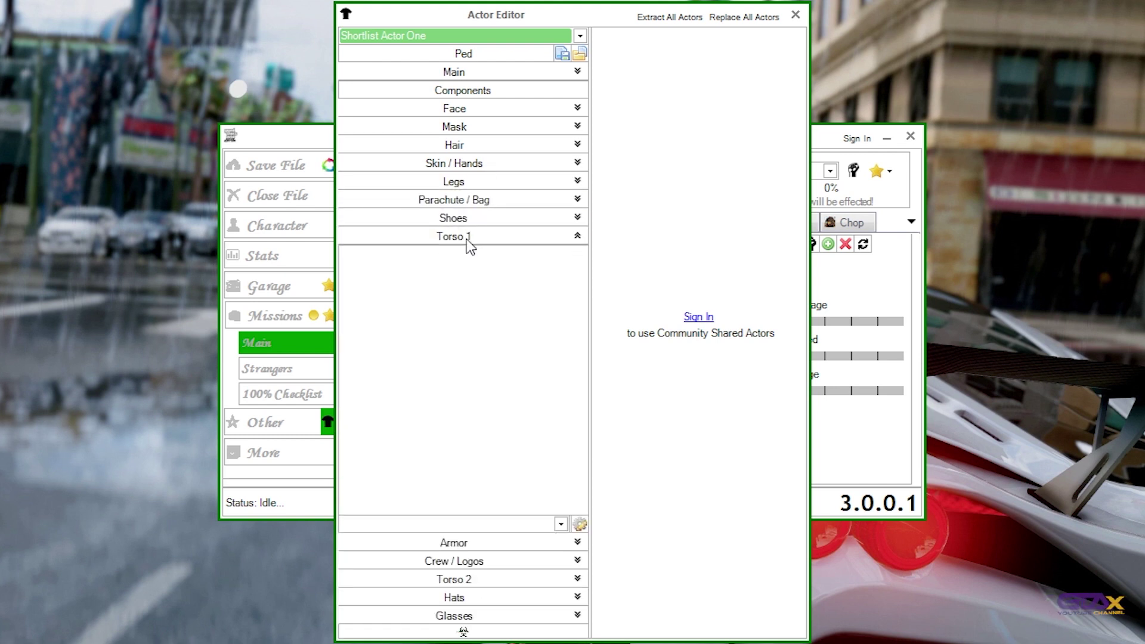
pyautogui.click(466, 239)
pyautogui.click(465, 258)
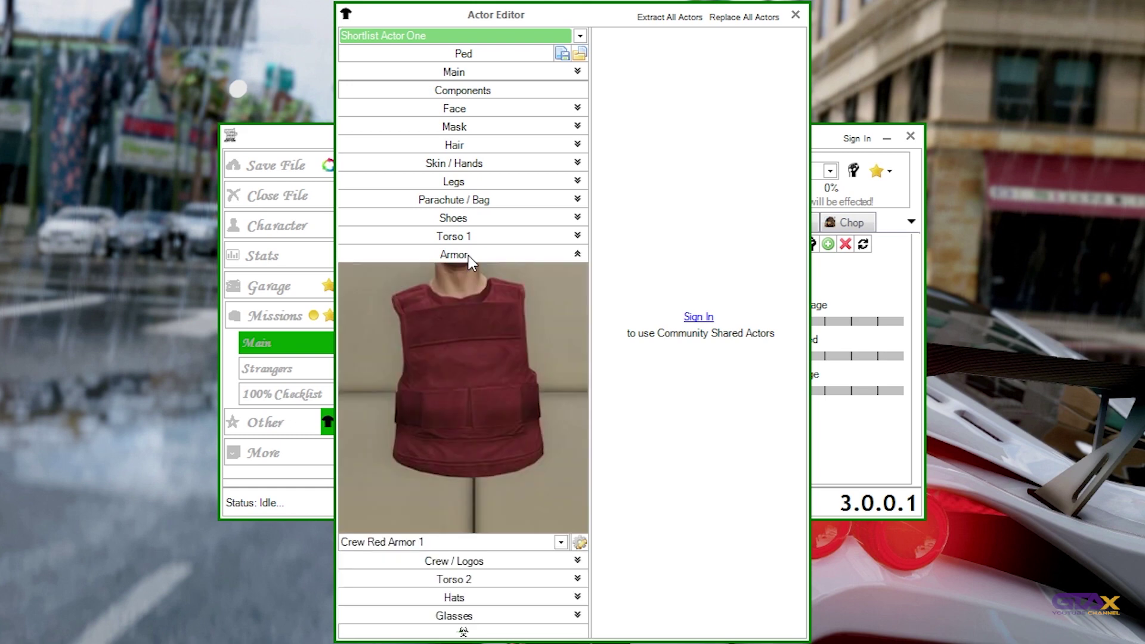
pyautogui.click(470, 256)
pyautogui.click(468, 273)
pyautogui.click(465, 272)
pyautogui.click(467, 292)
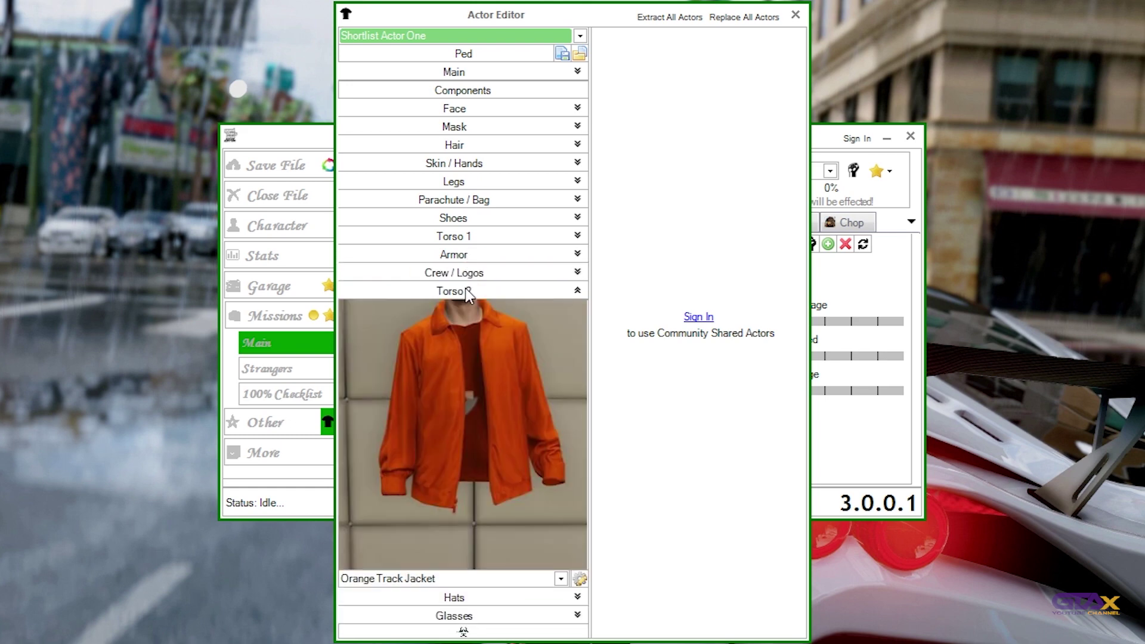
pyautogui.click(469, 292)
pyautogui.click(470, 309)
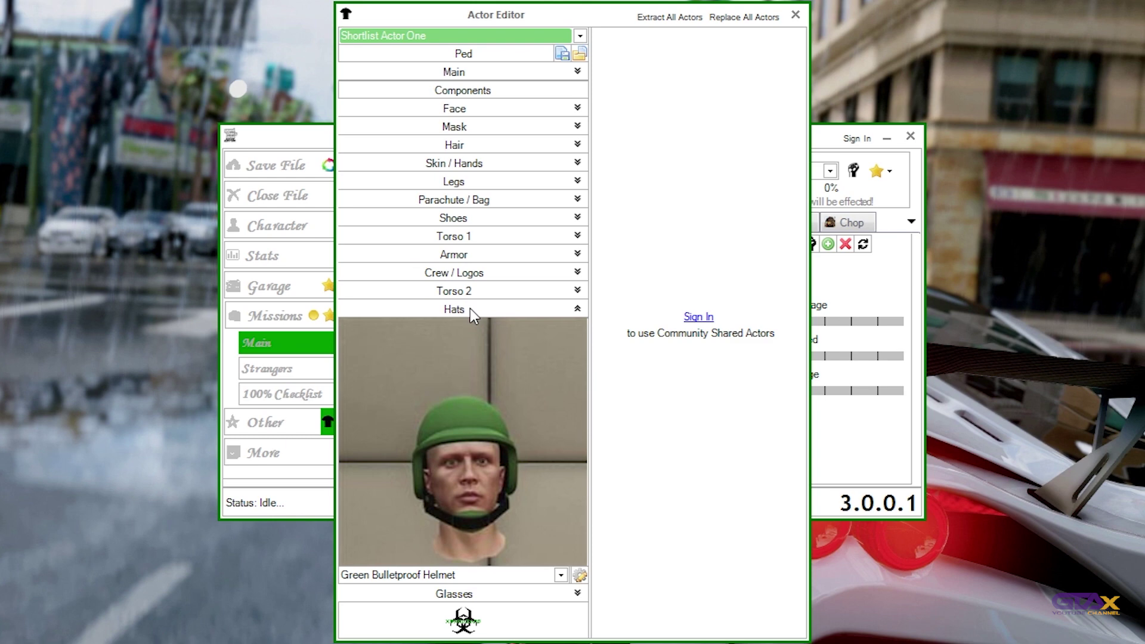
pyautogui.click(469, 309)
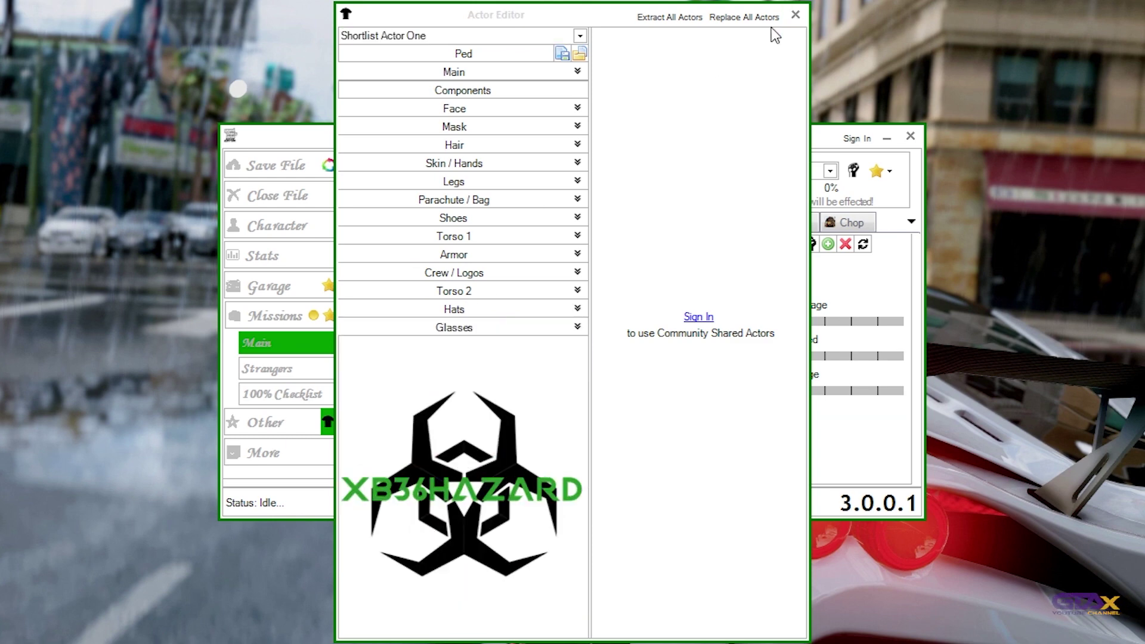
pyautogui.click(795, 15)
# Step: Close the current save without saving and open SGTA50007ORIGINALGRMN100CR from the G A folder inside CAR MODS
pyautogui.click(290, 203)
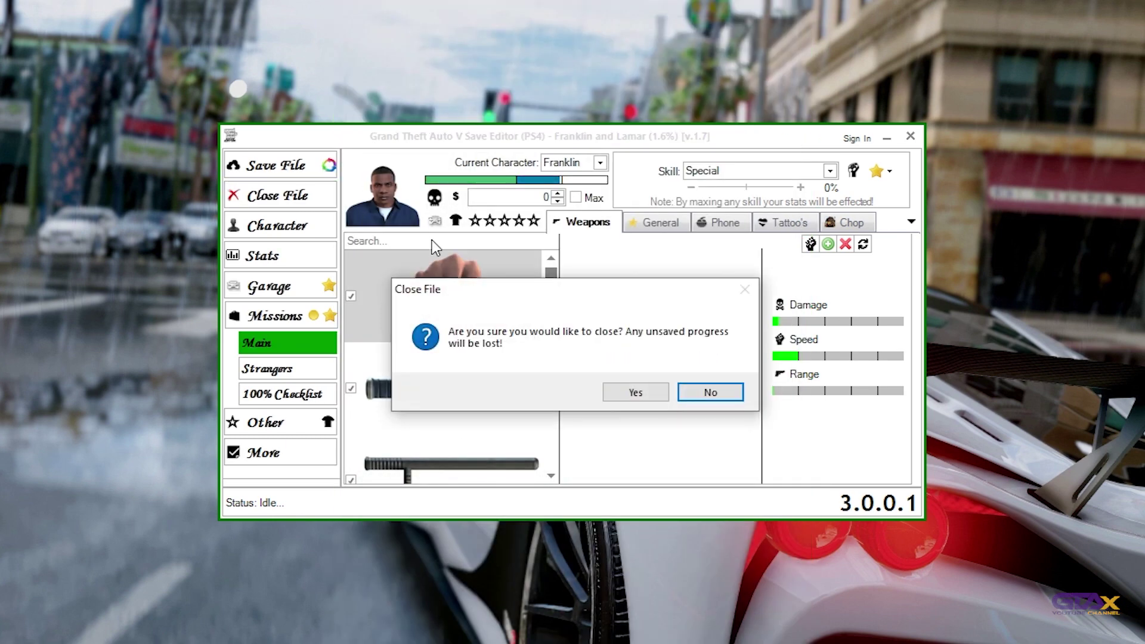
pyautogui.click(633, 391)
pyautogui.click(285, 192)
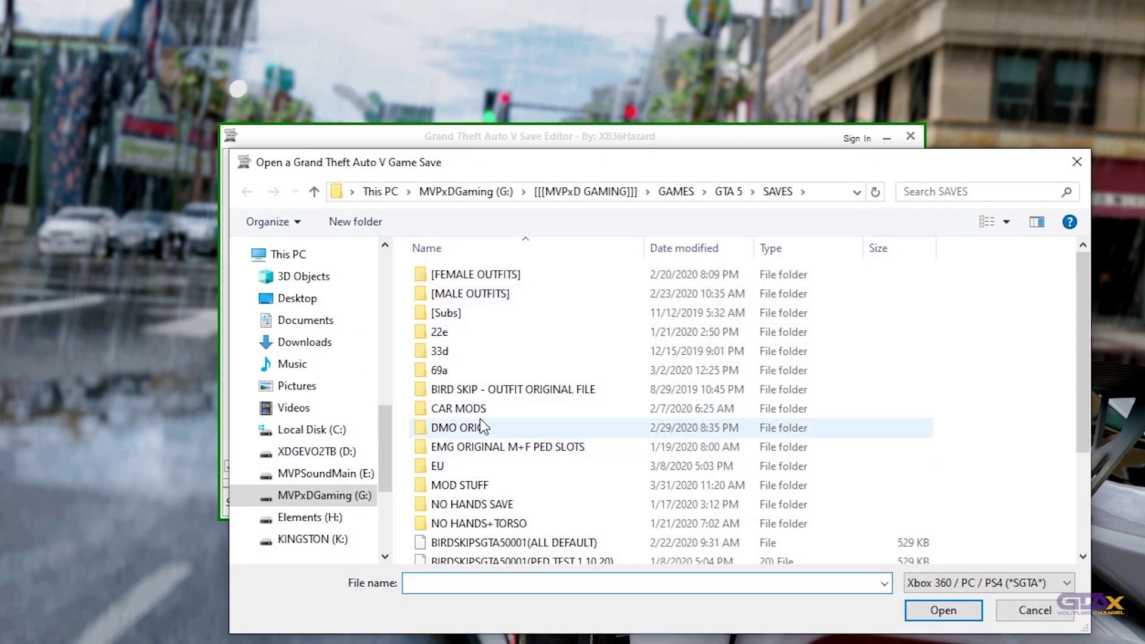
pyautogui.doubleClick(471, 409)
pyautogui.doubleClick(444, 293)
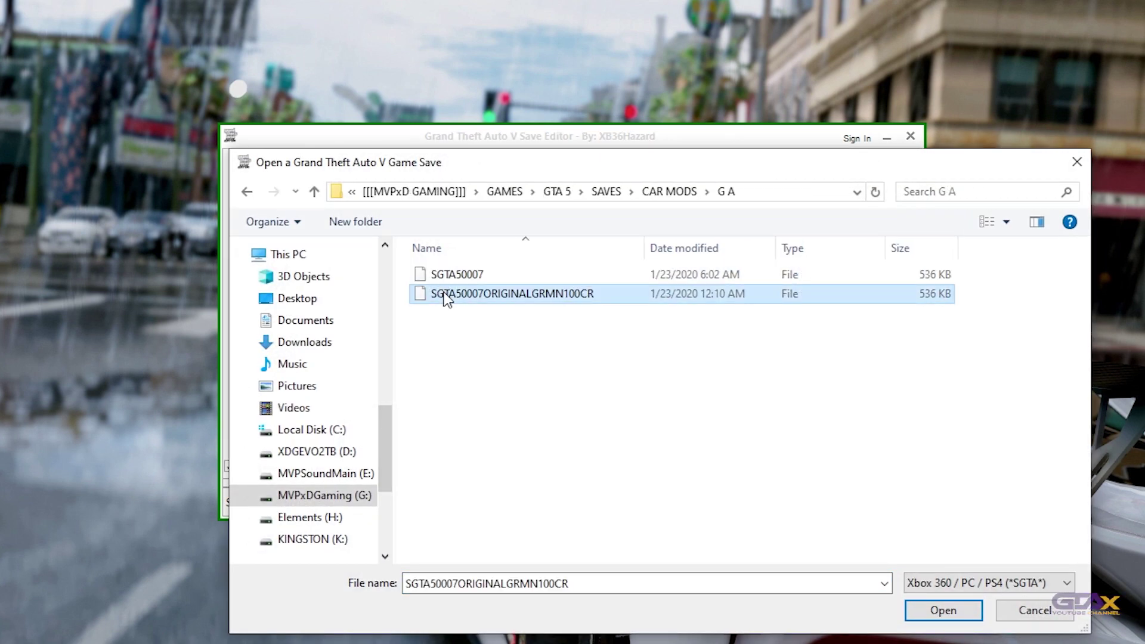
pyautogui.doubleClick(446, 294)
pyautogui.click(677, 391)
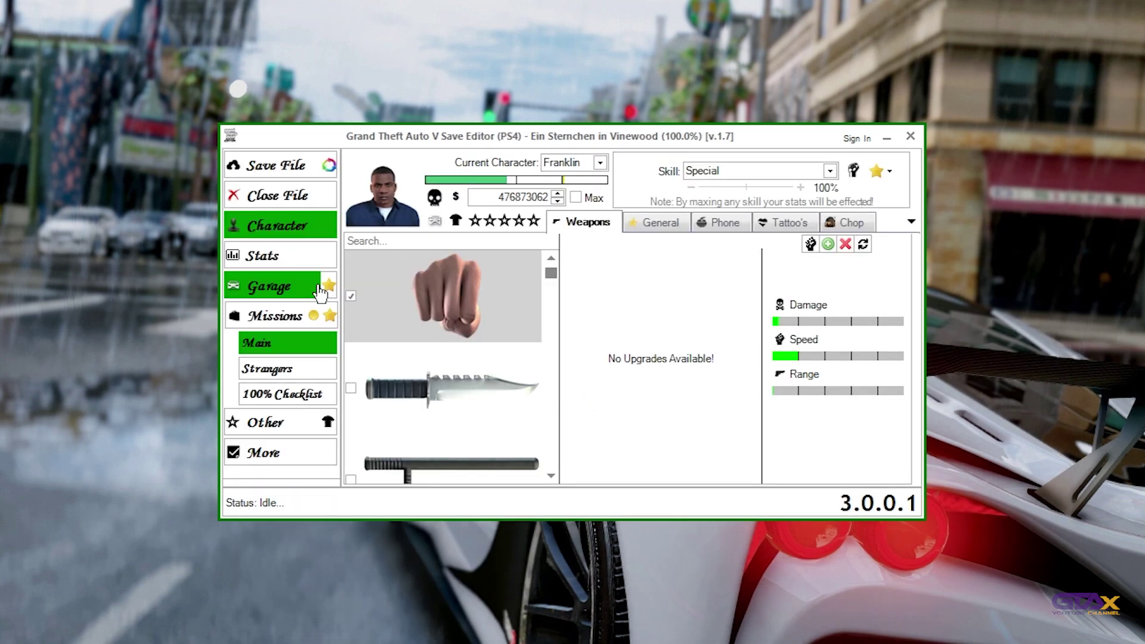
# Step: Open the garage editor and view the Sentinel and the Dune Buggy (Space Docker) in Franklin's Grove Street Garage
pyautogui.click(316, 289)
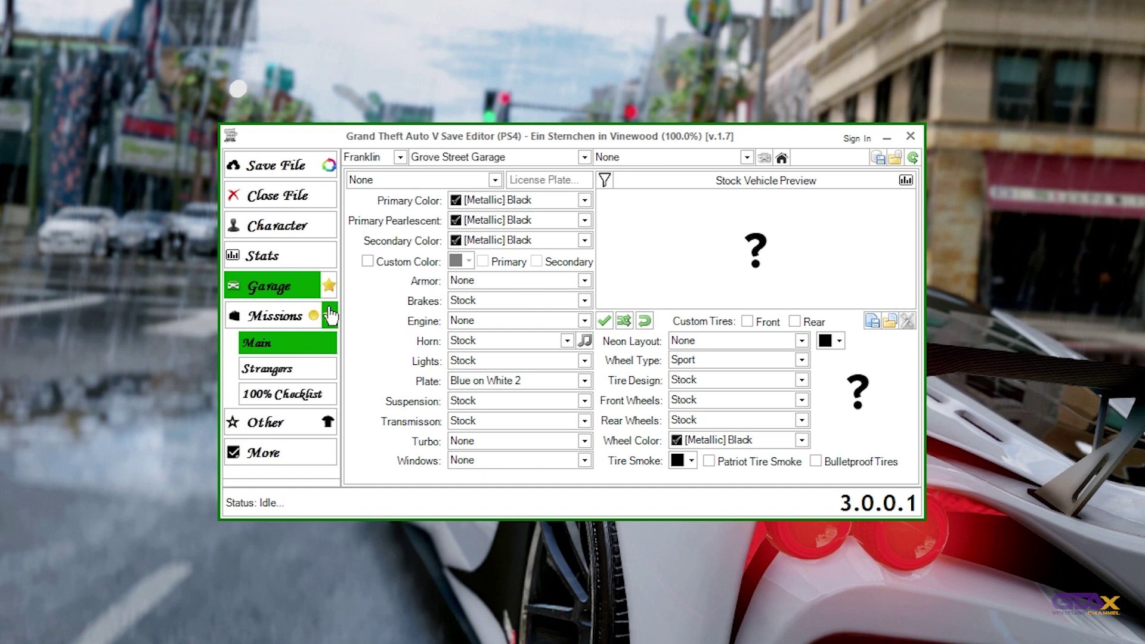
pyautogui.click(746, 156)
pyautogui.click(648, 188)
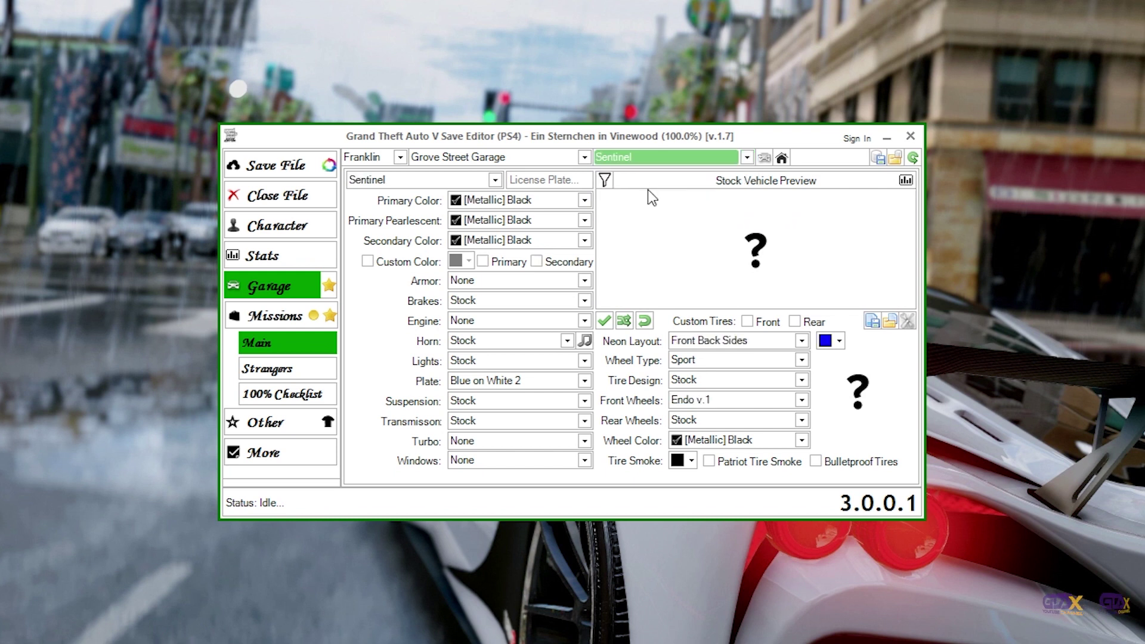
pyautogui.click(737, 157)
pyautogui.click(685, 199)
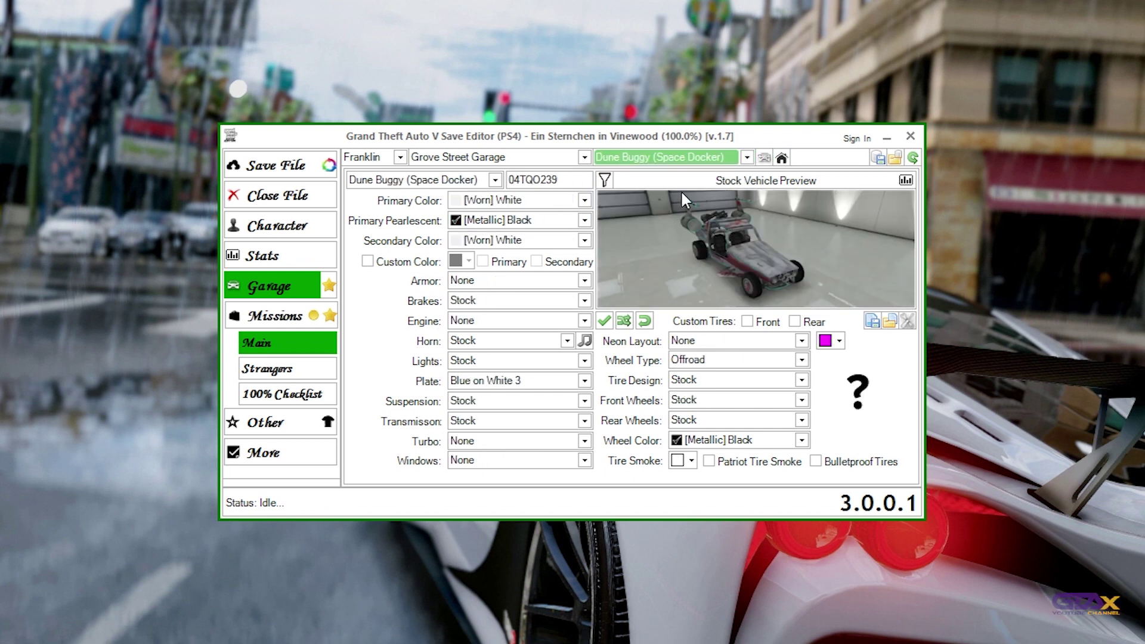
# Step: Switch to Franklin's Impound and compare the vehicle previews of the Sprunk Buffalo (Next Gen.) and Marshall (Next Gen.)
pyautogui.click(498, 157)
pyautogui.click(480, 248)
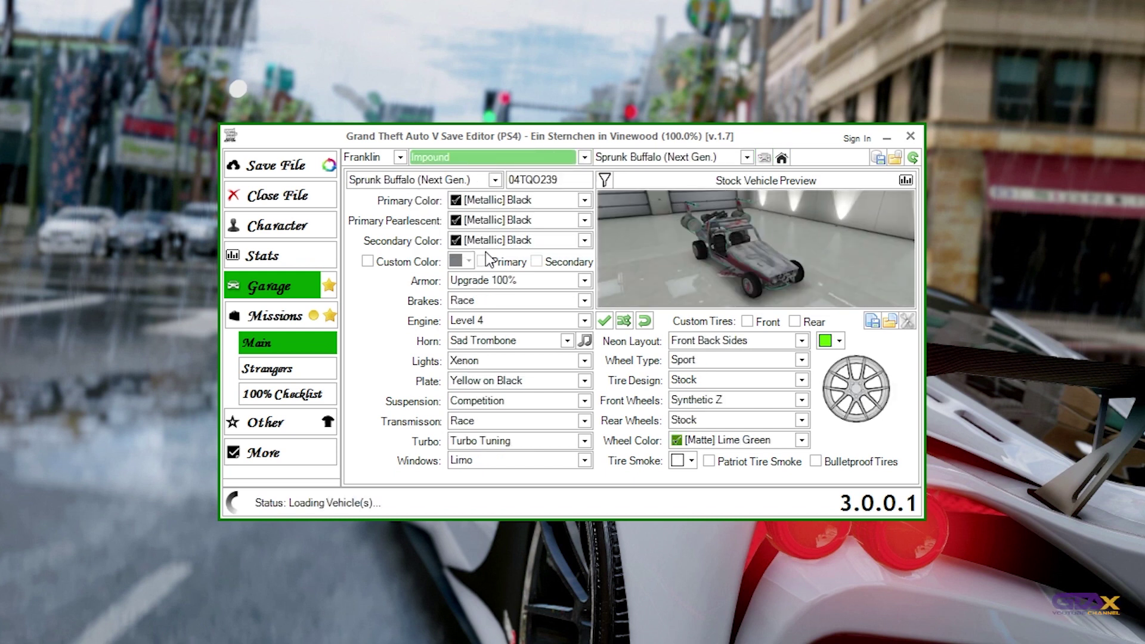
pyautogui.click(736, 157)
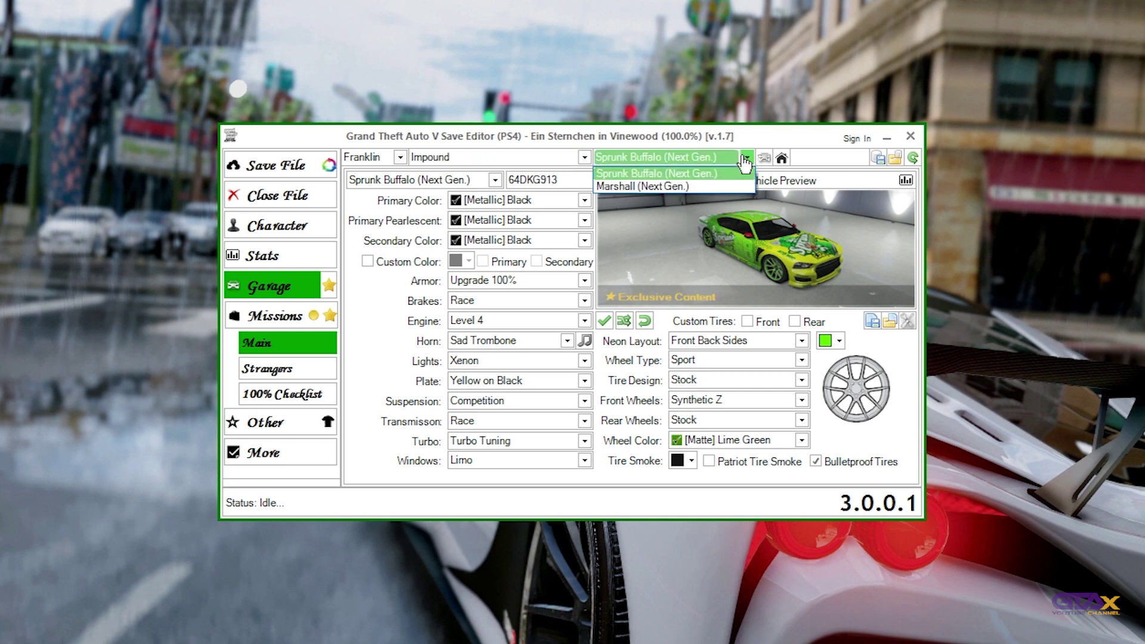
pyautogui.click(656, 189)
pyautogui.click(746, 156)
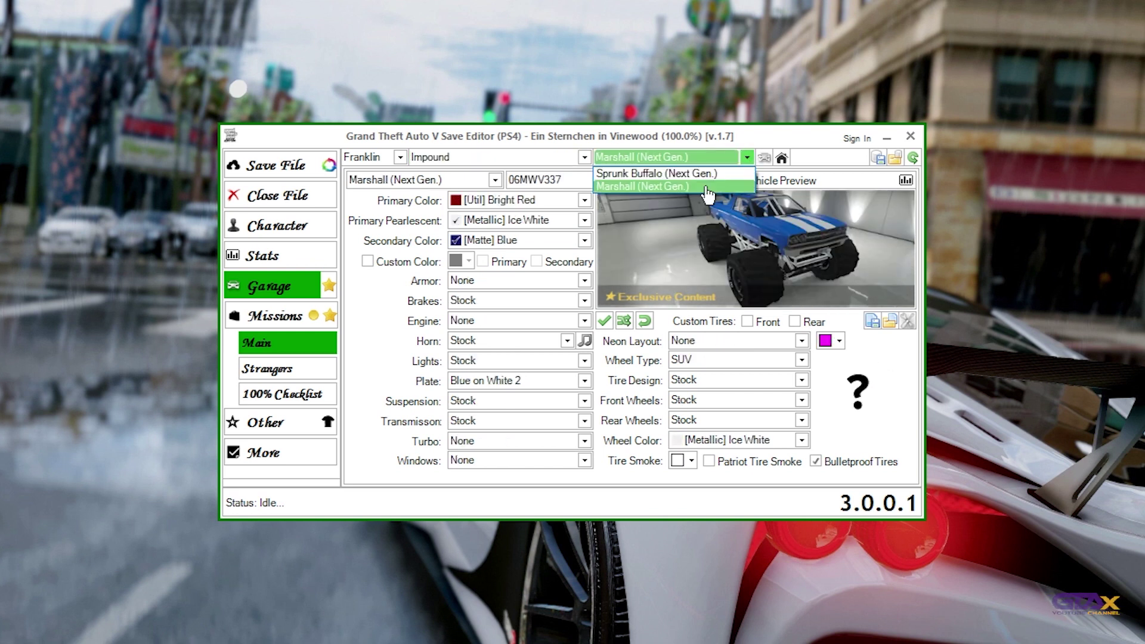
pyautogui.click(679, 170)
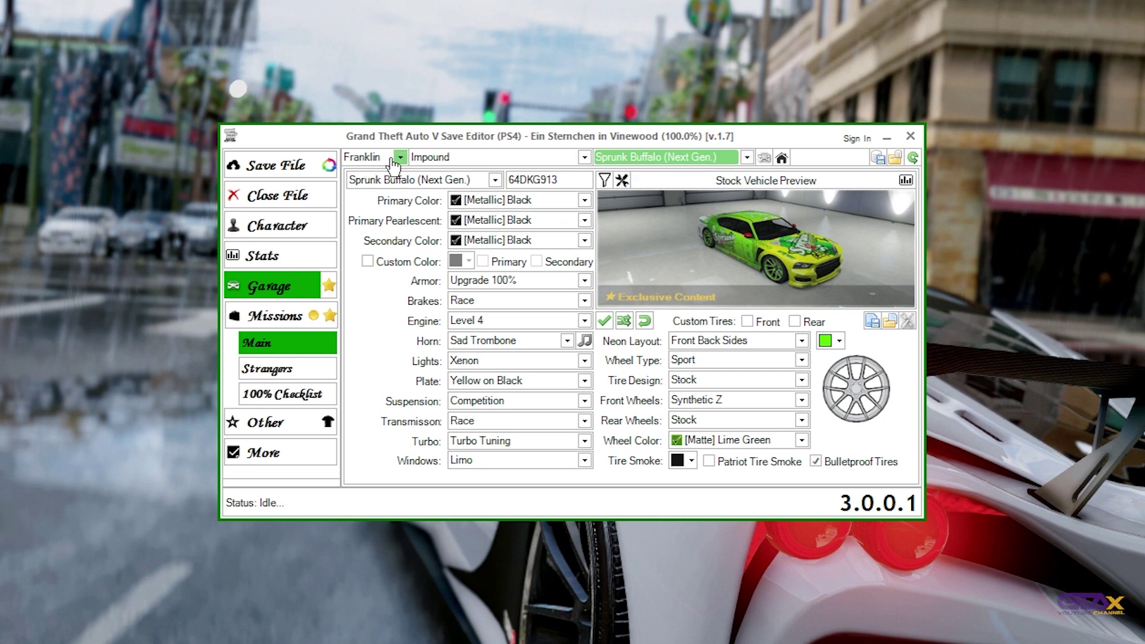
pyautogui.click(530, 158)
pyautogui.click(524, 158)
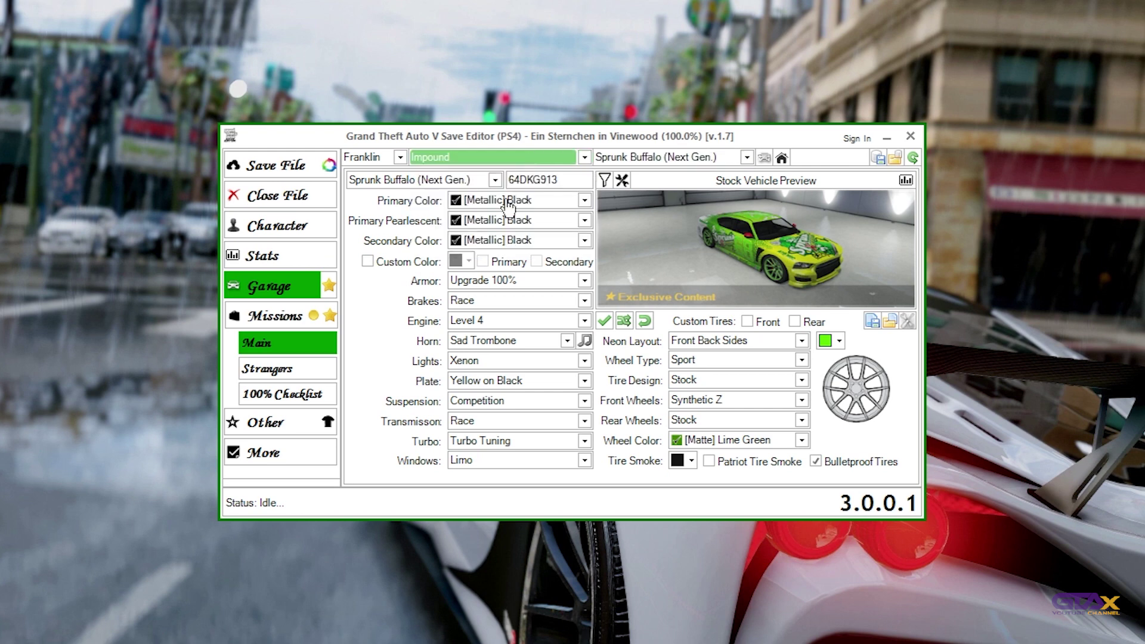
pyautogui.click(746, 157)
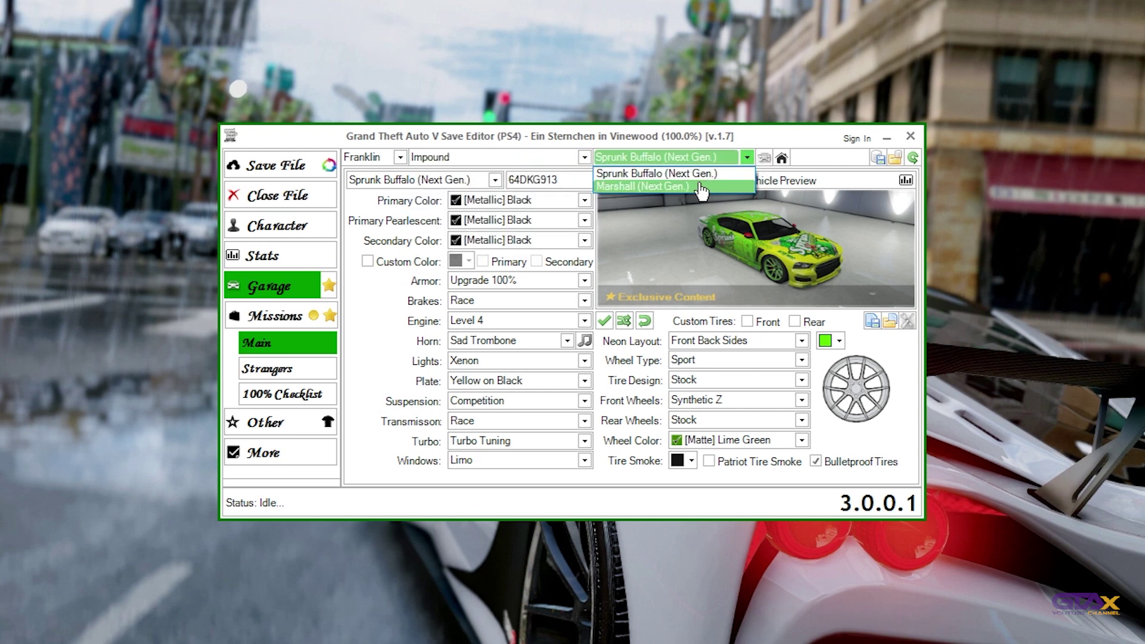
pyautogui.click(745, 170)
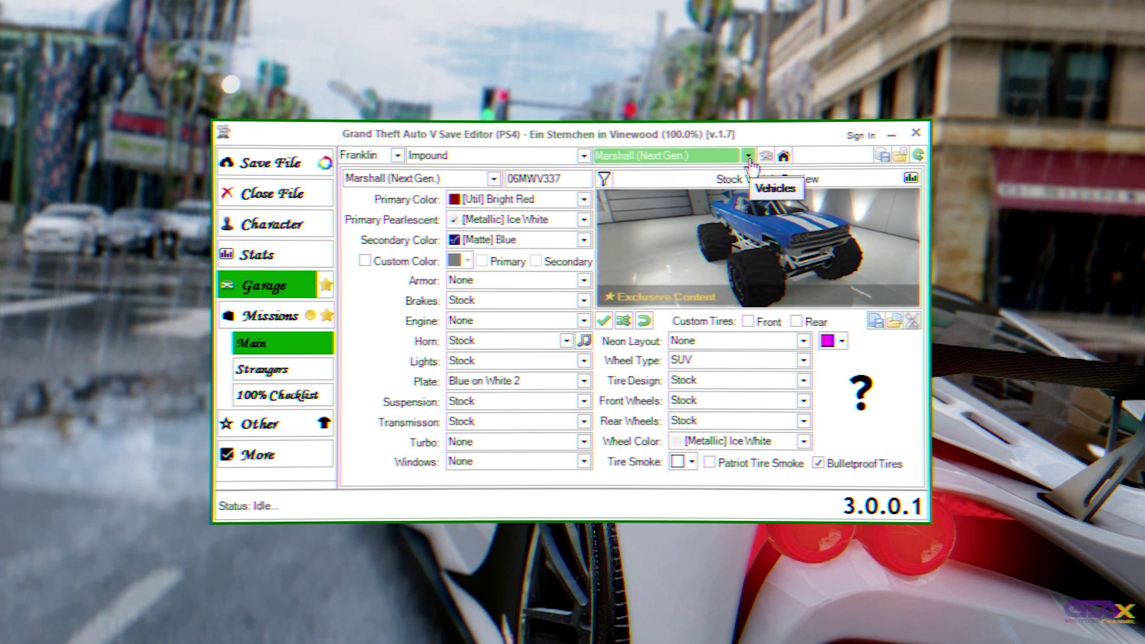